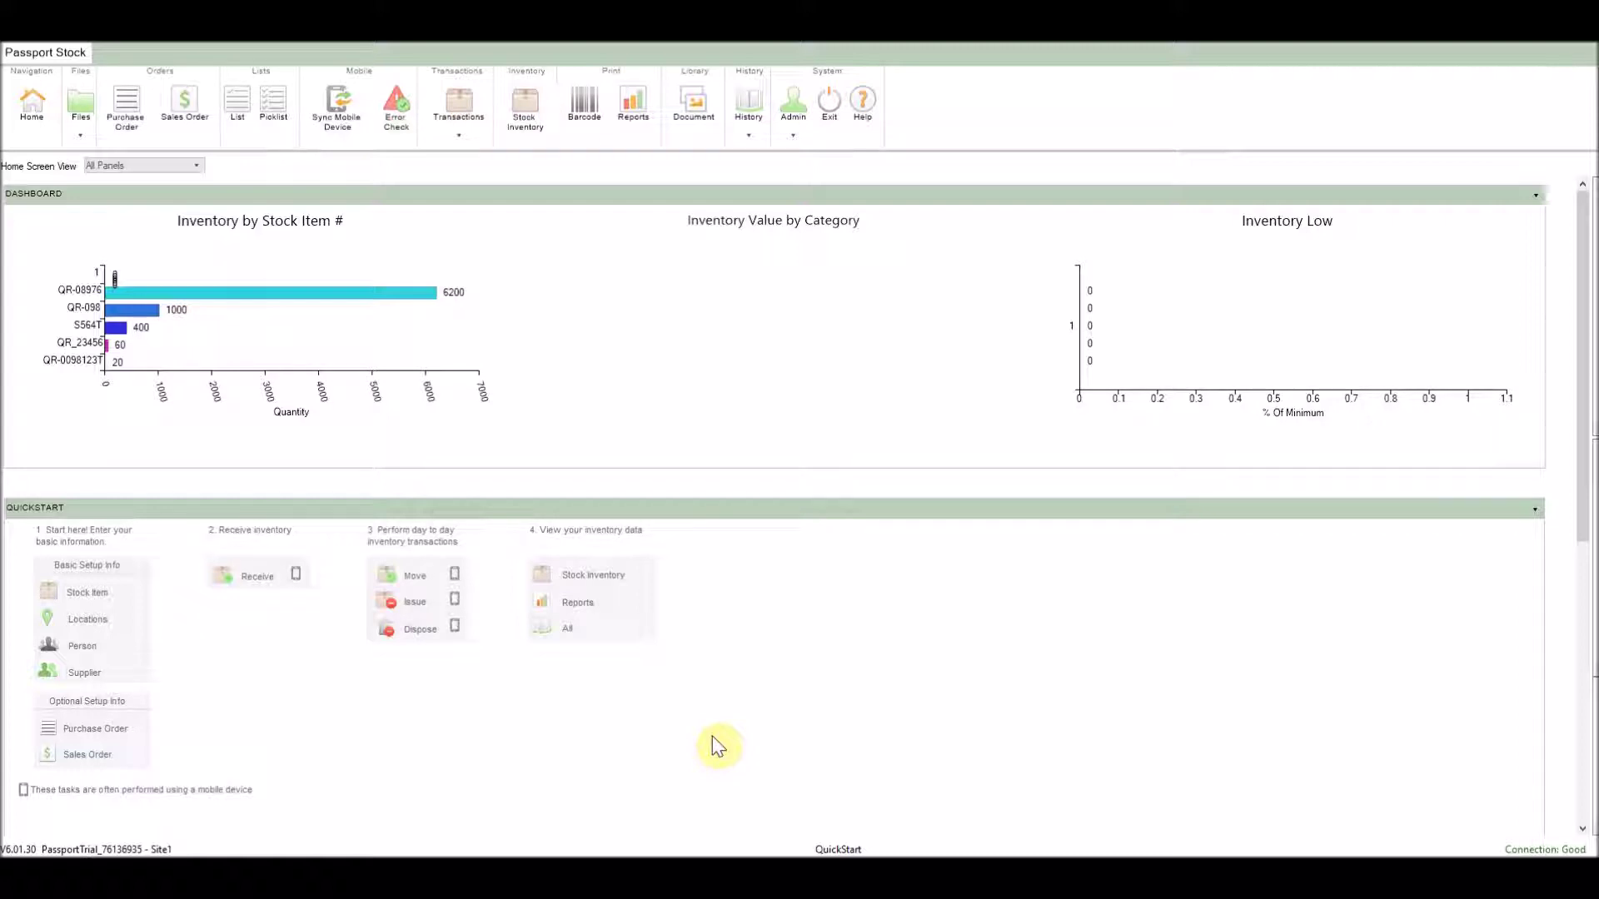
Step: Show the Home Screen View checklist of which home screen panels are enabled
{"action": "left_click", "coordinate": [197, 167]}
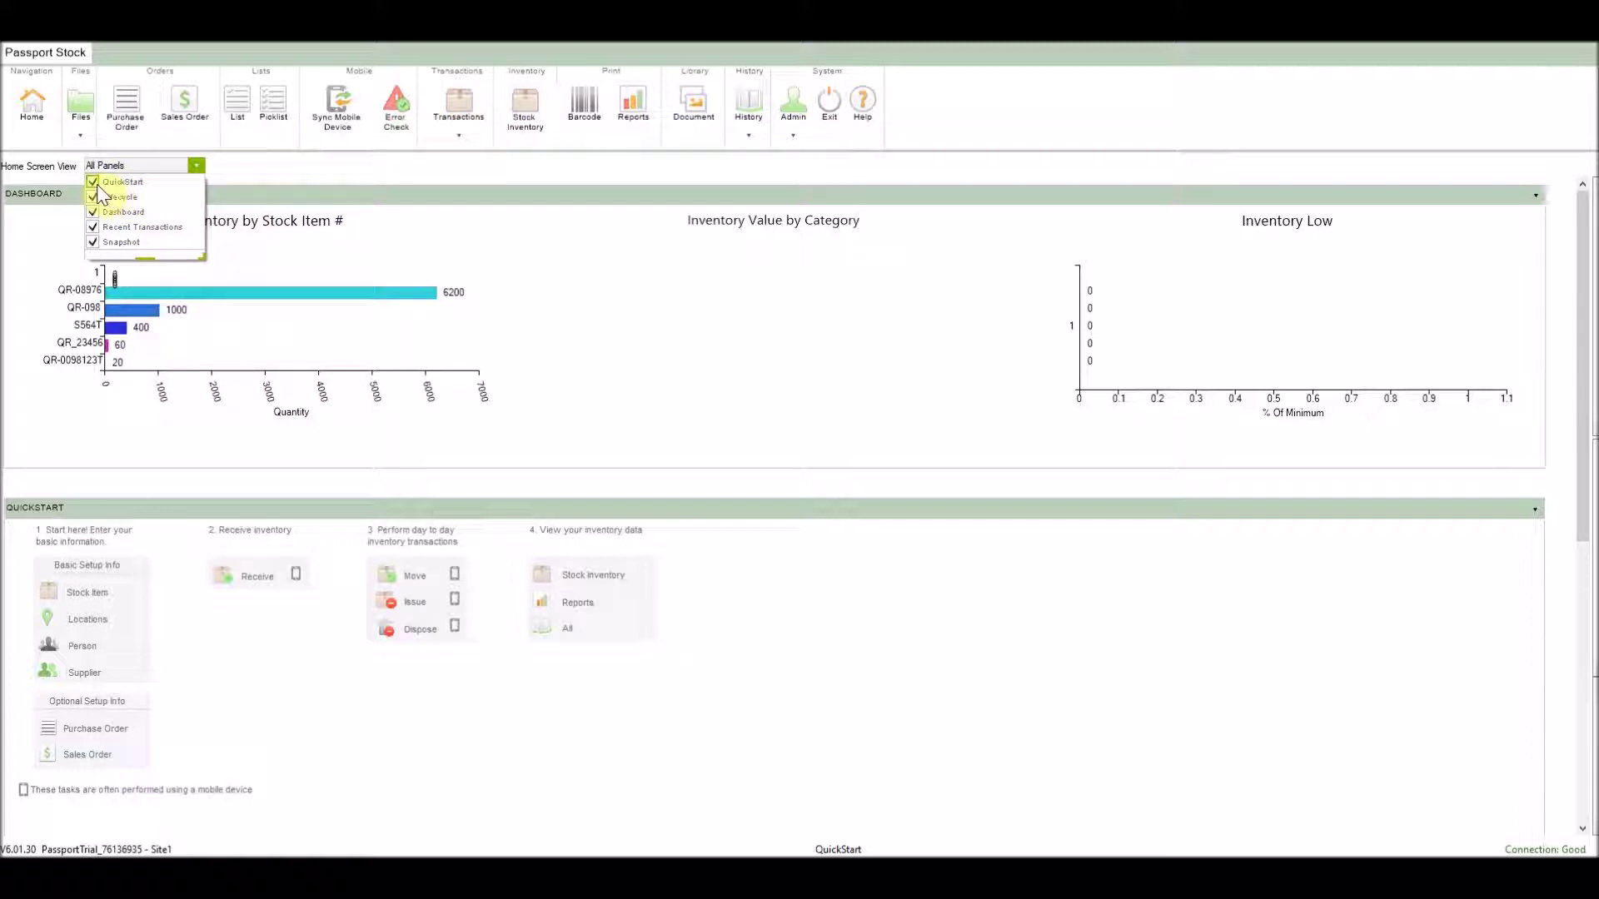
Step: Keep all home panels enabled and open the Stock Item list from QuickStart
{"action": "left_click", "coordinate": [265, 196]}
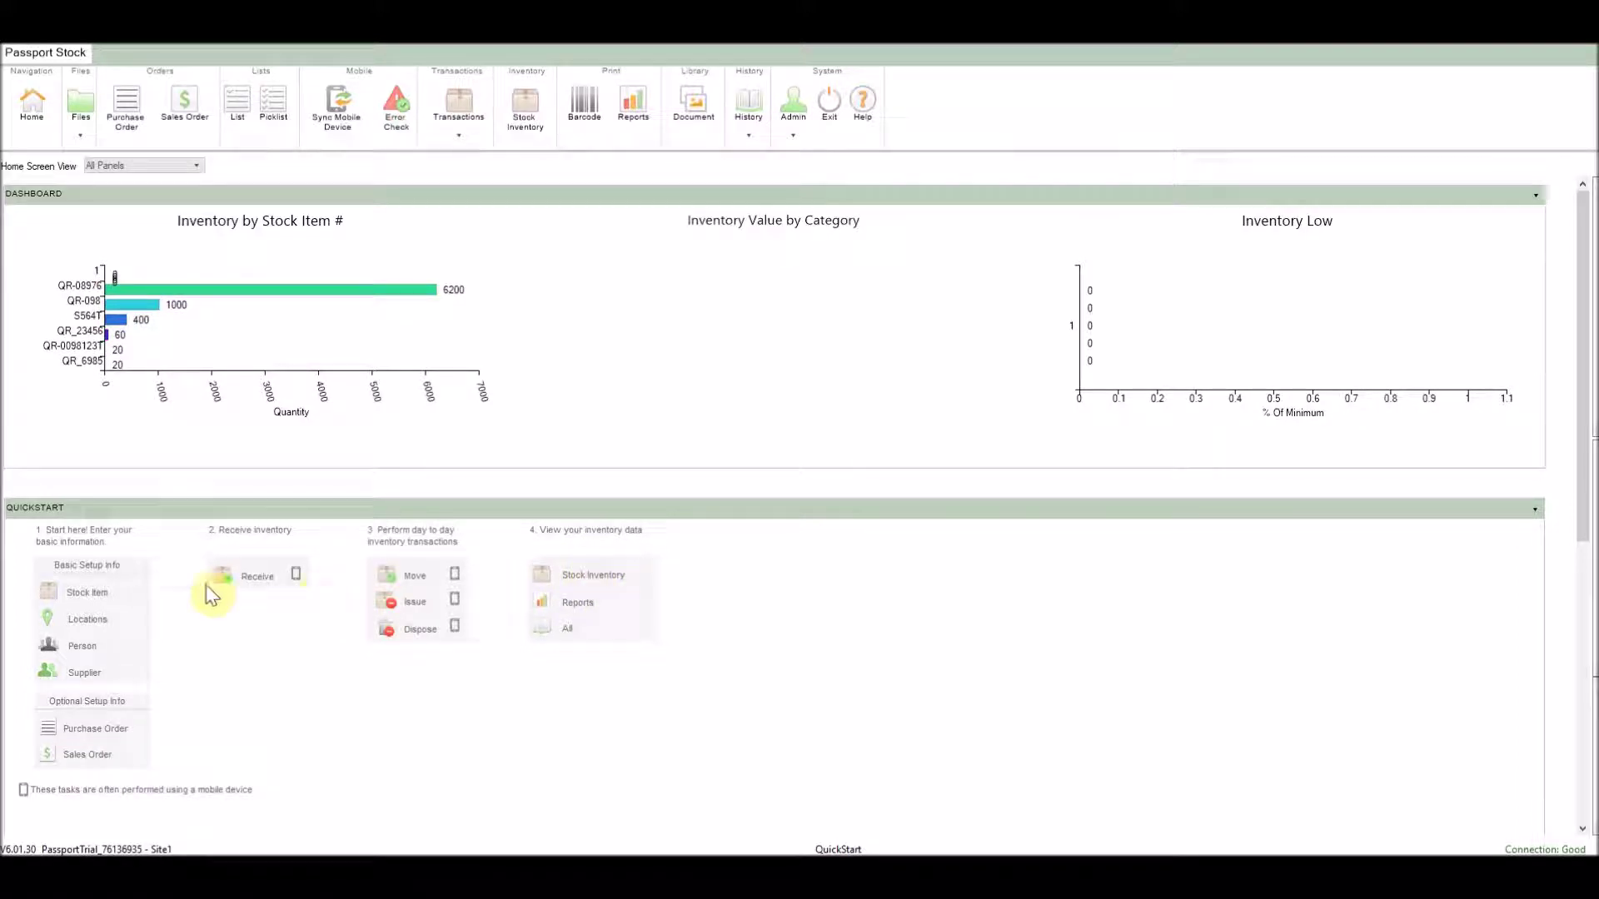
{"action": "left_click", "coordinate": [99, 593]}
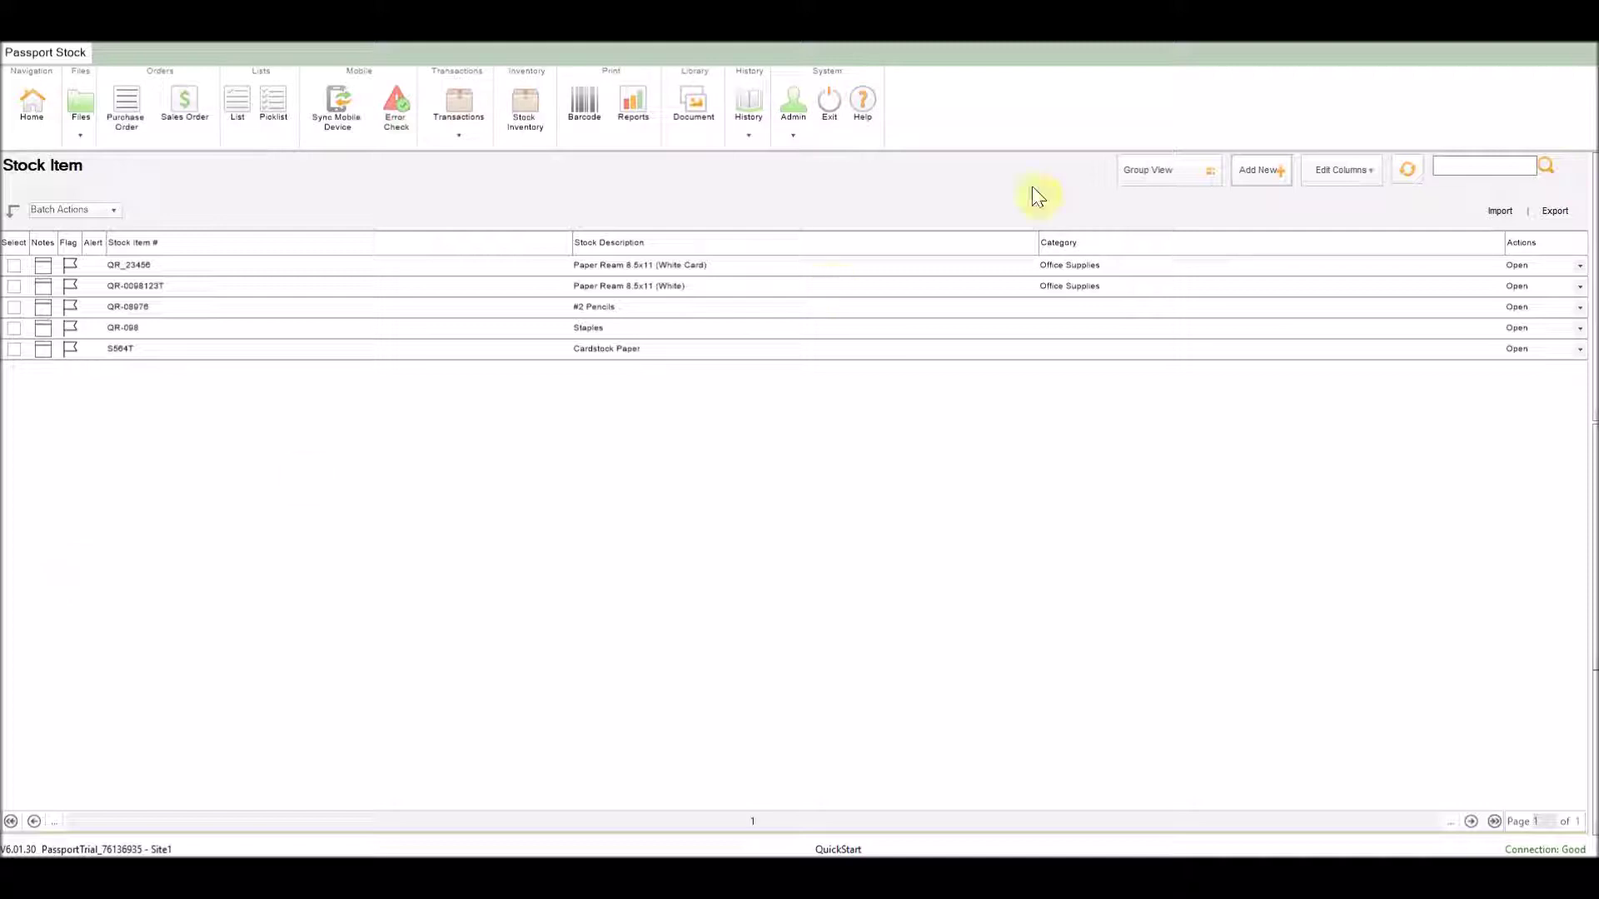
Step: Open a blank Stock Item form to add a new item
{"action": "left_click", "coordinate": [1261, 172]}
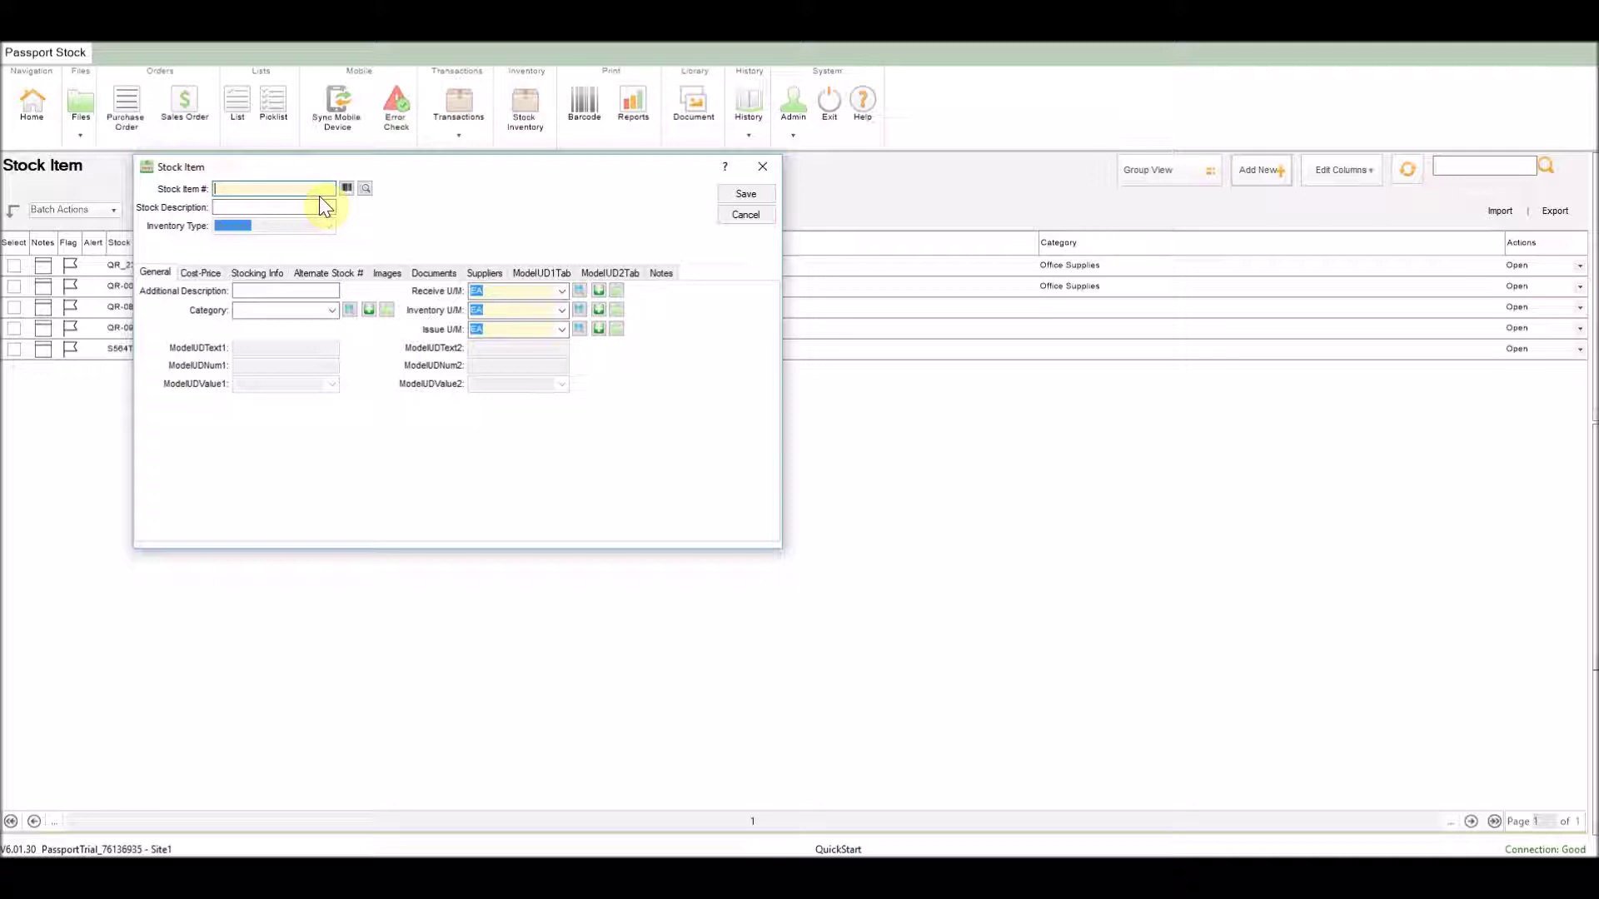
Step: Save item QR_6985 as 'Paper Ream 8.5x11 (Gray)' in the Office Supplies category
{"action": "left_click", "coordinate": [347, 188]}
{"action": "left_click", "coordinate": [315, 206]}
{"action": "type", "text": "Paper Ream 8.5x11 (Gray)"}
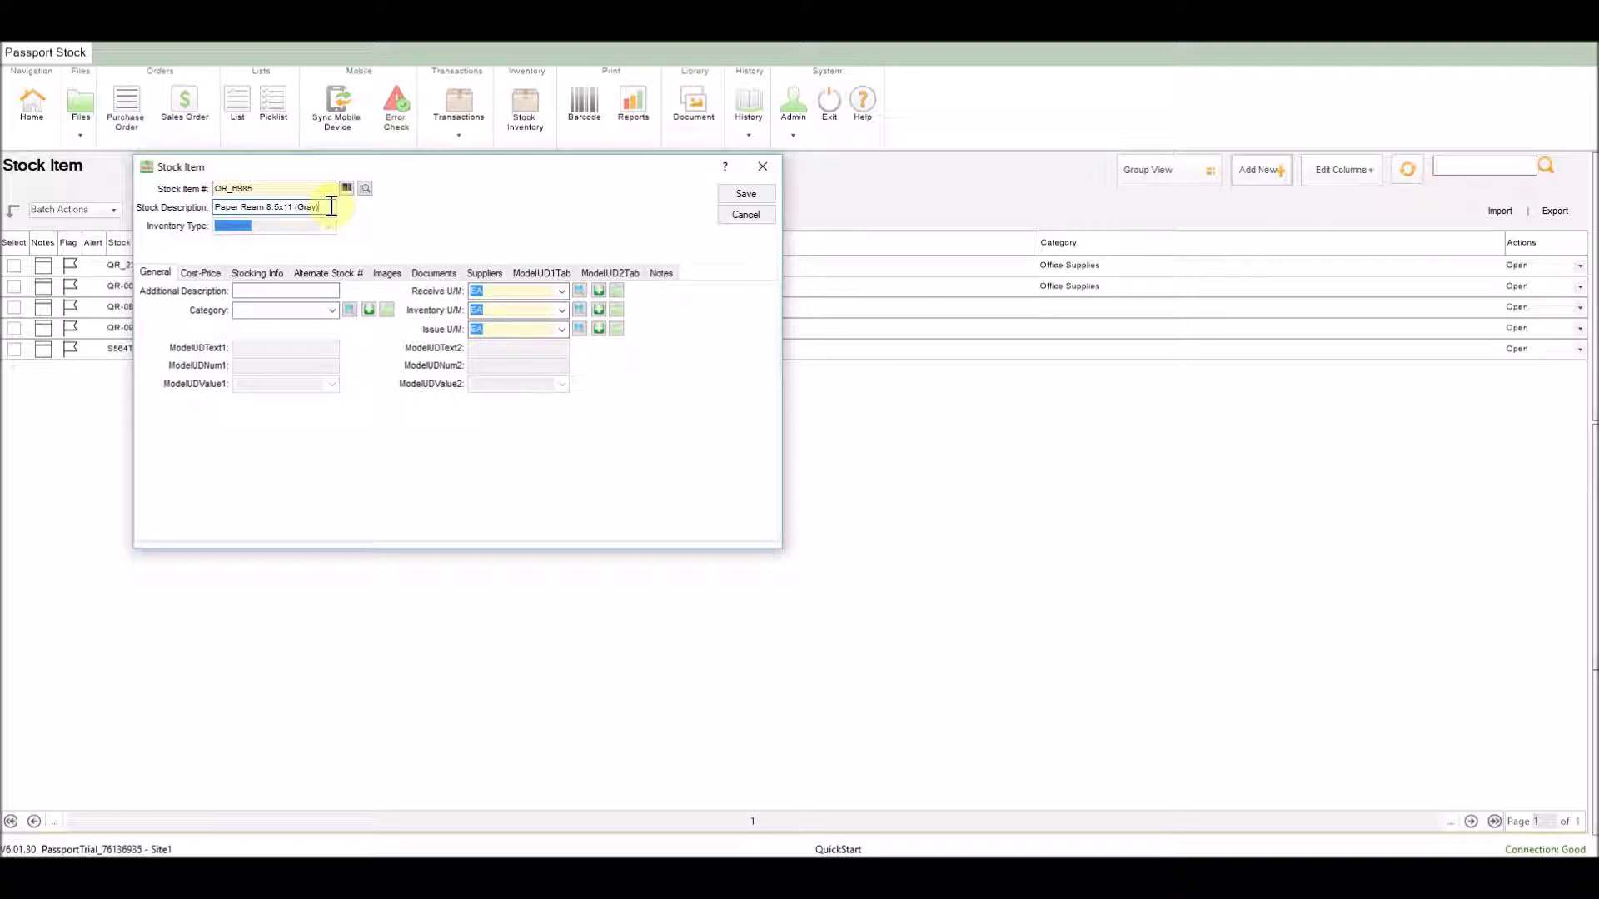
{"action": "key", "text": "Tab"}
{"action": "left_click", "coordinate": [332, 310]}
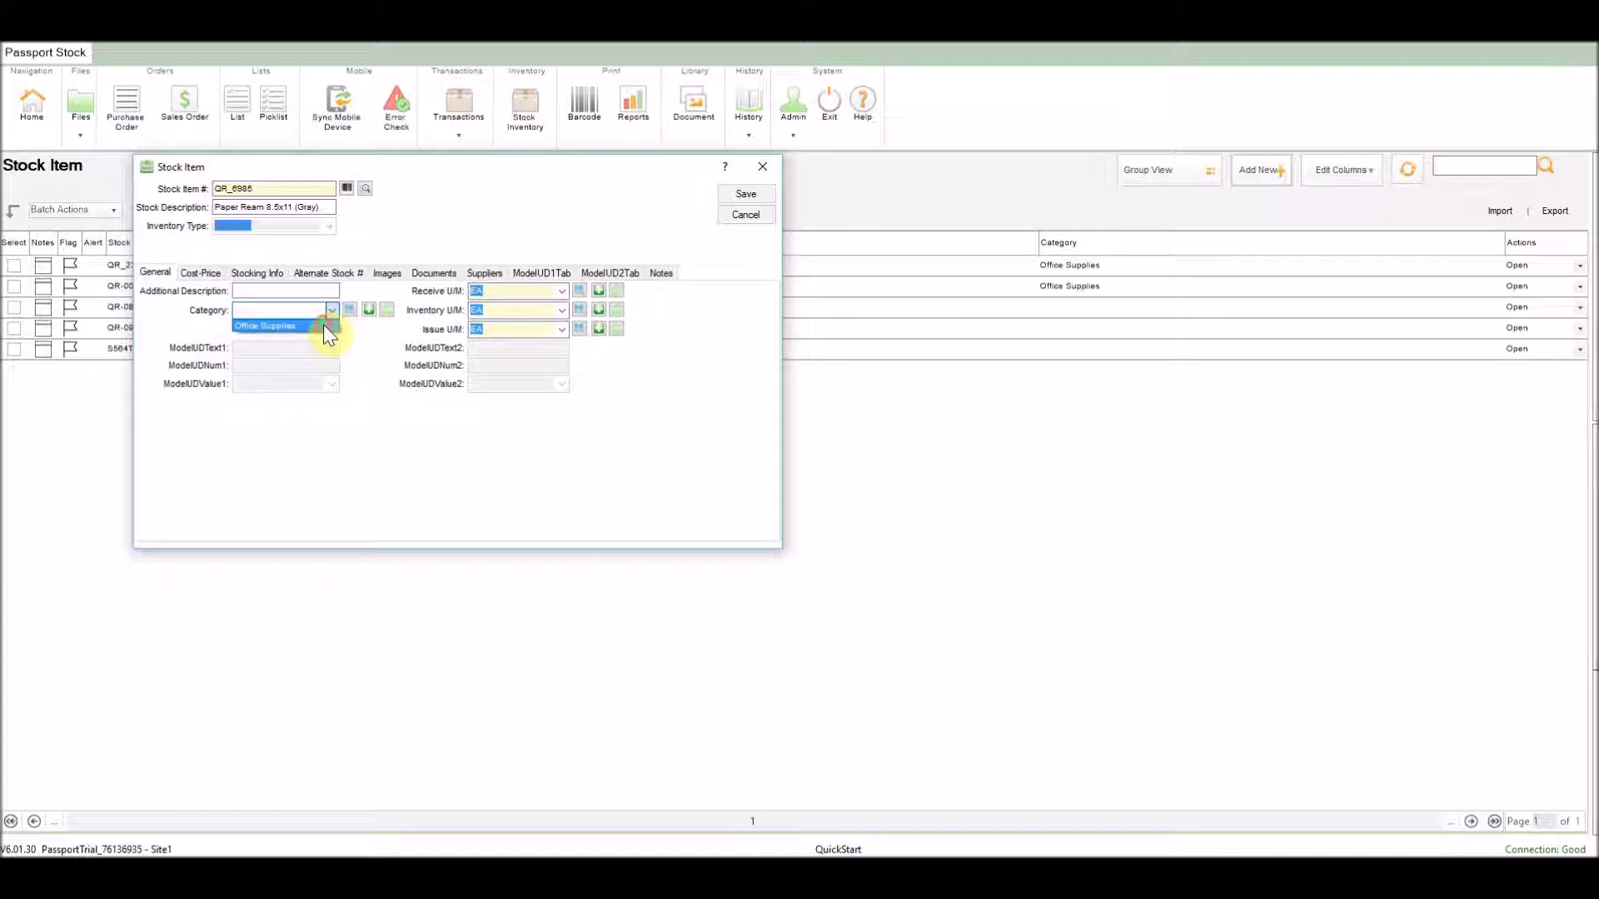
{"action": "left_click", "coordinate": [323, 325]}
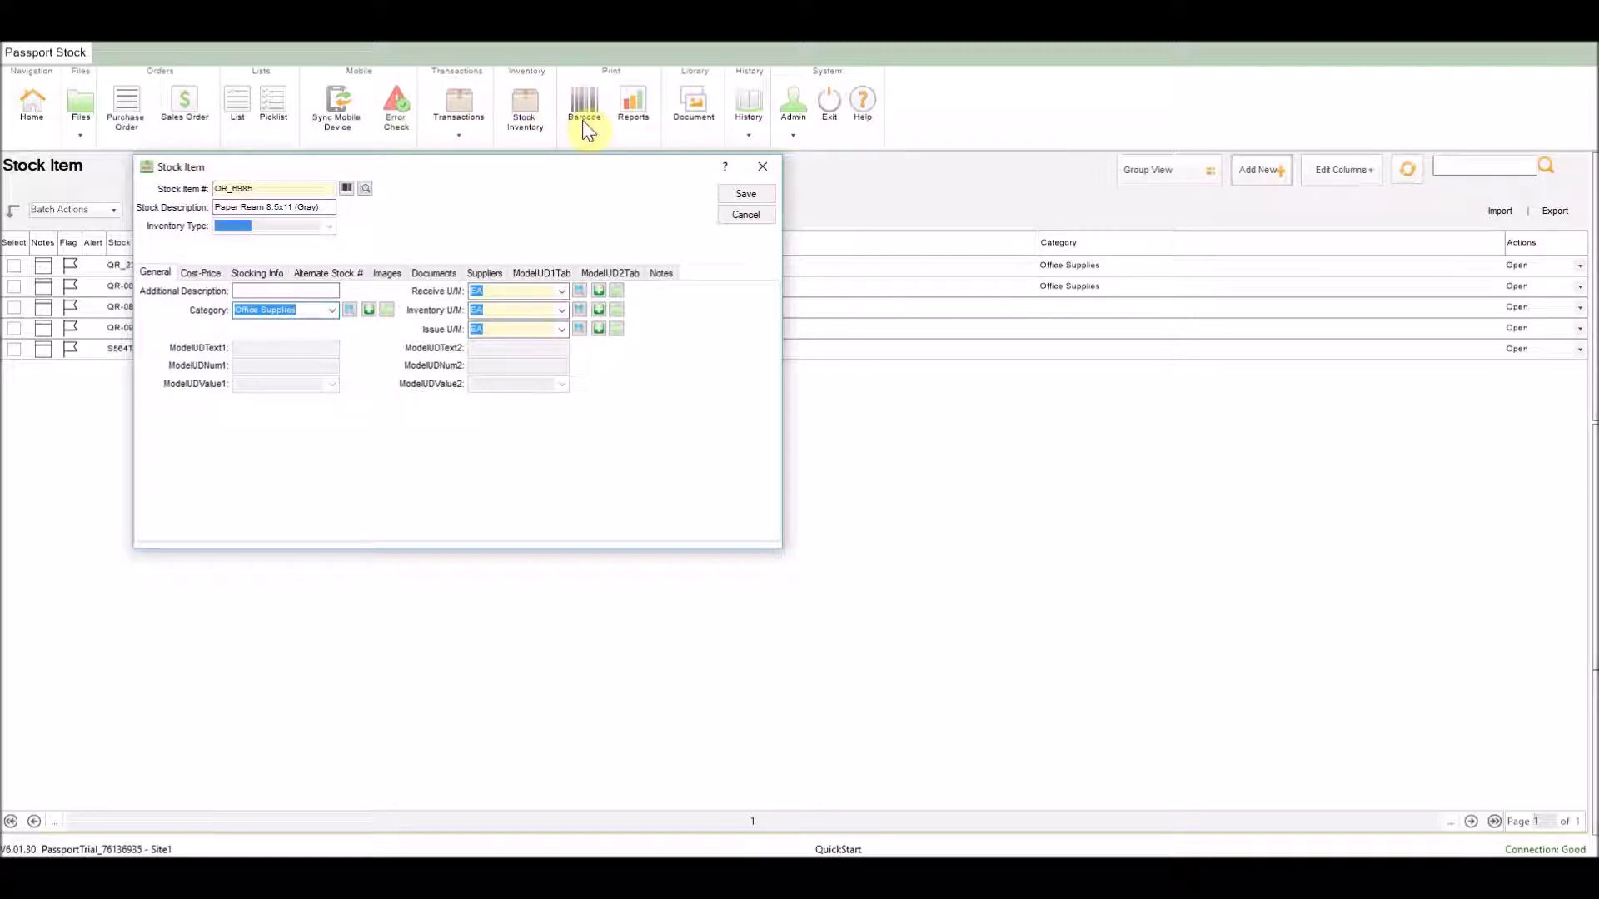
{"action": "left_click", "coordinate": [746, 198]}
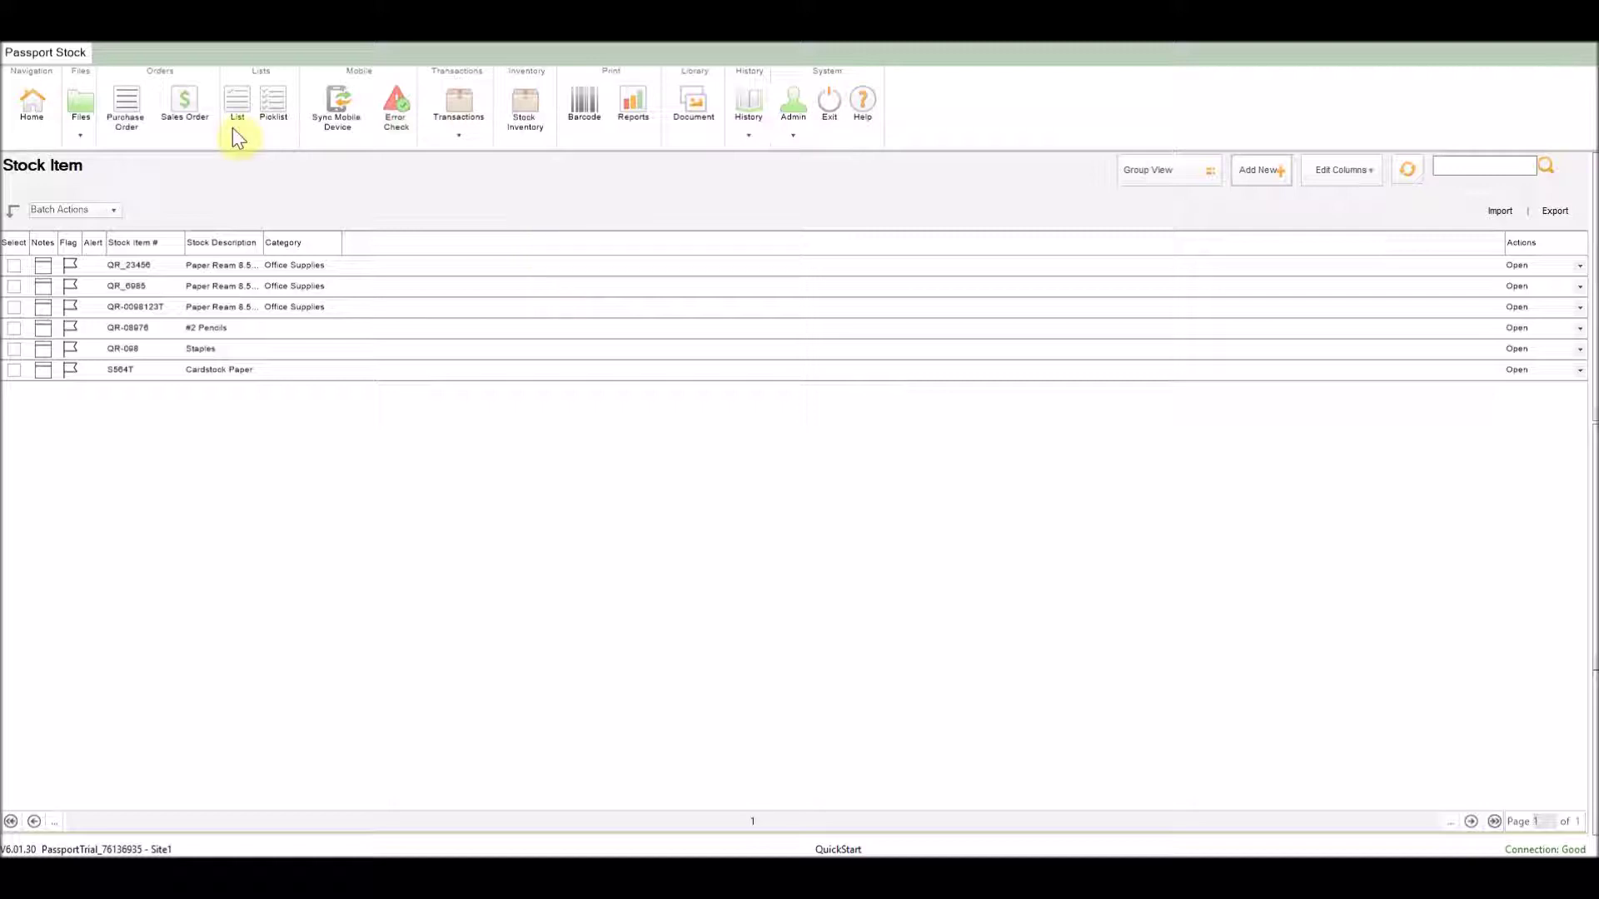
Step: From the home dashboard, open the Locations list, then the barcode printing page
{"action": "left_click", "coordinate": [34, 110]}
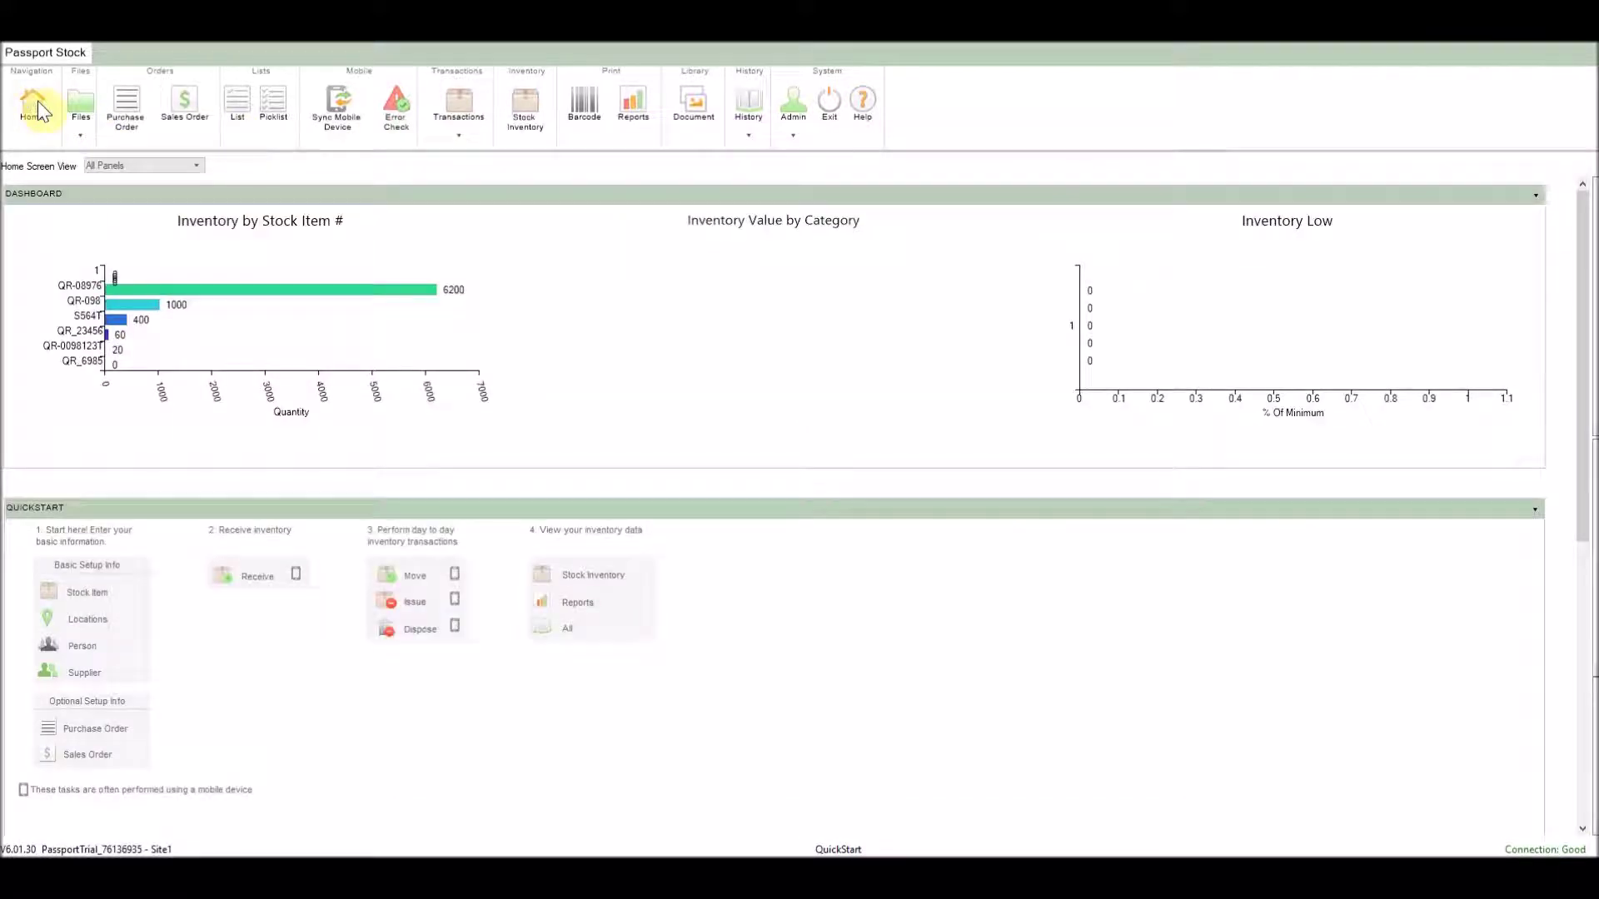
{"action": "left_click", "coordinate": [82, 621]}
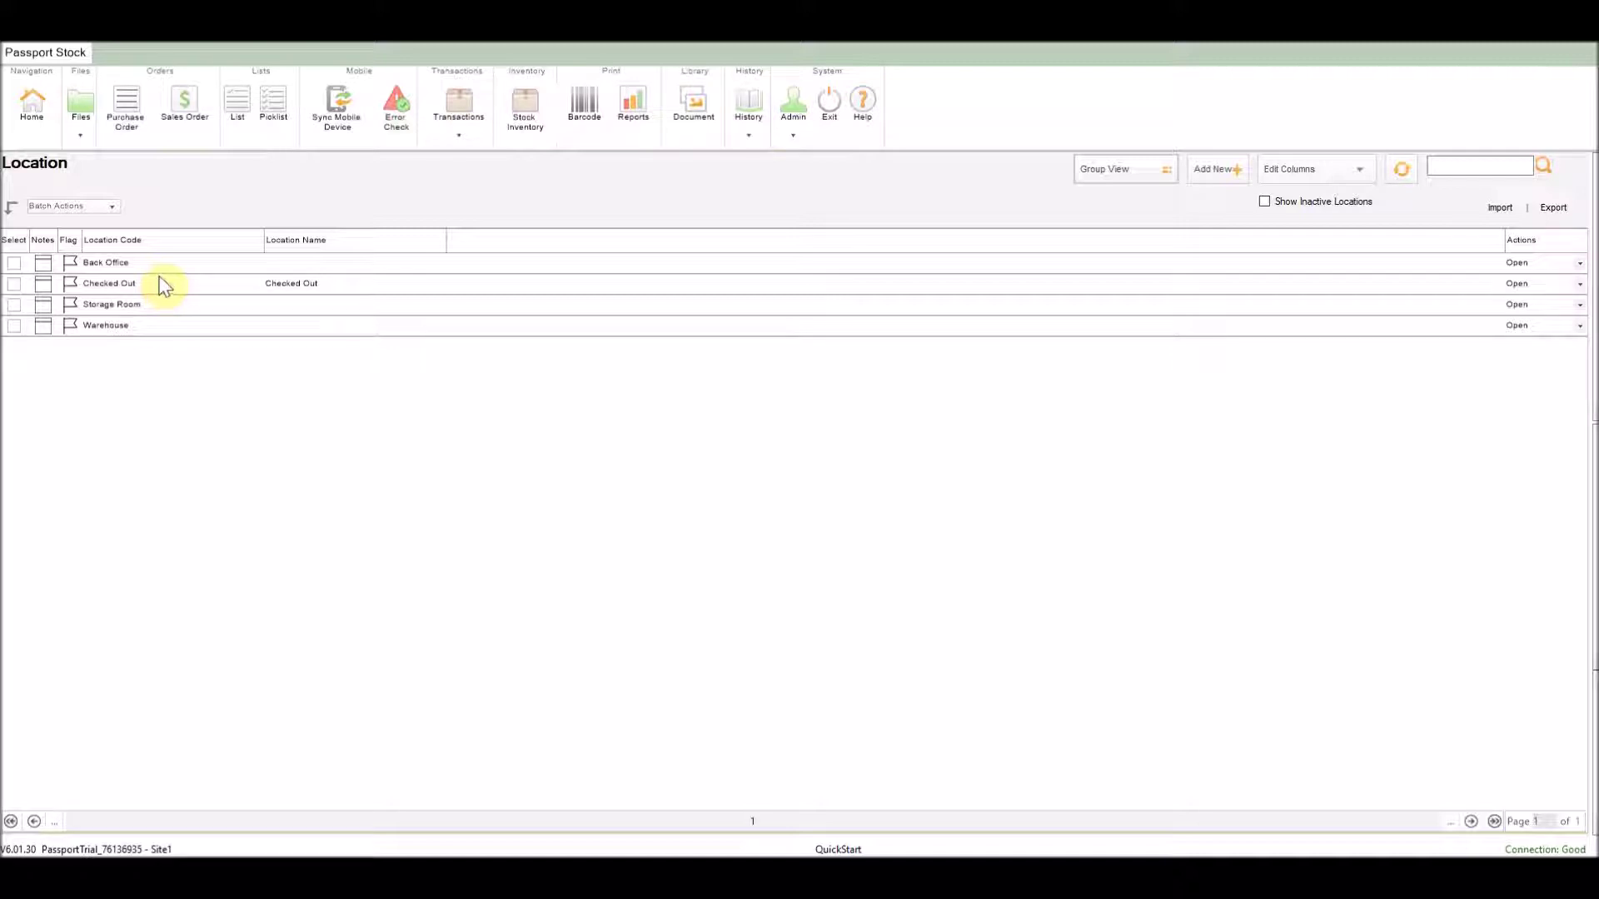
{"action": "left_click", "coordinate": [588, 107]}
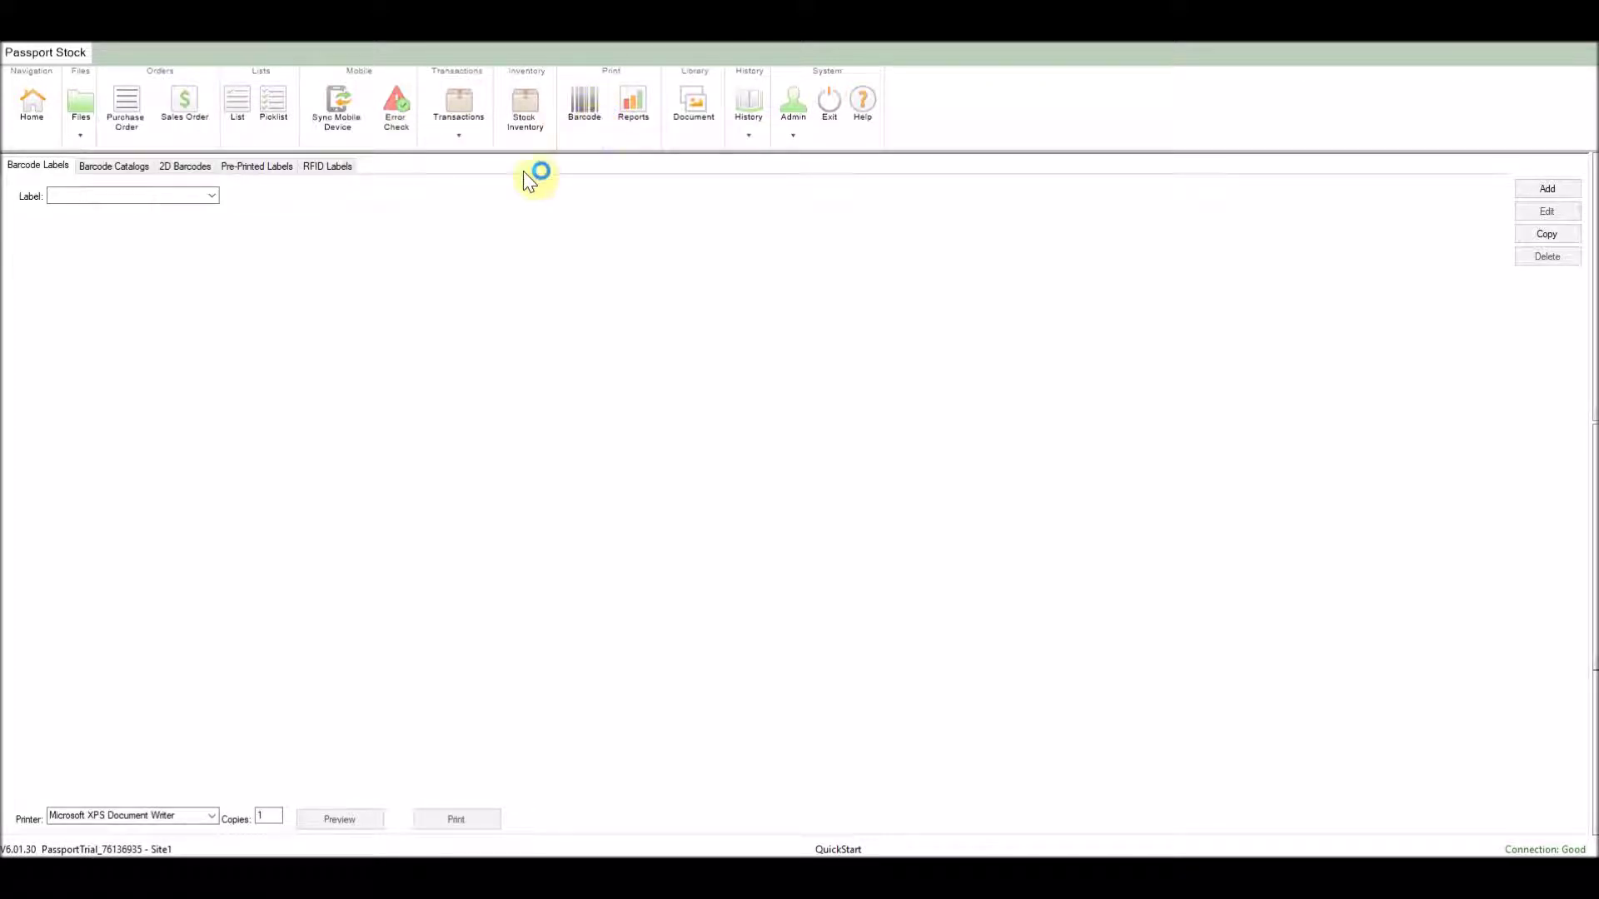
Step: Set up a Catalog - Preset barcode catalog with all locations selected, then return home
{"action": "left_click", "coordinate": [125, 167]}
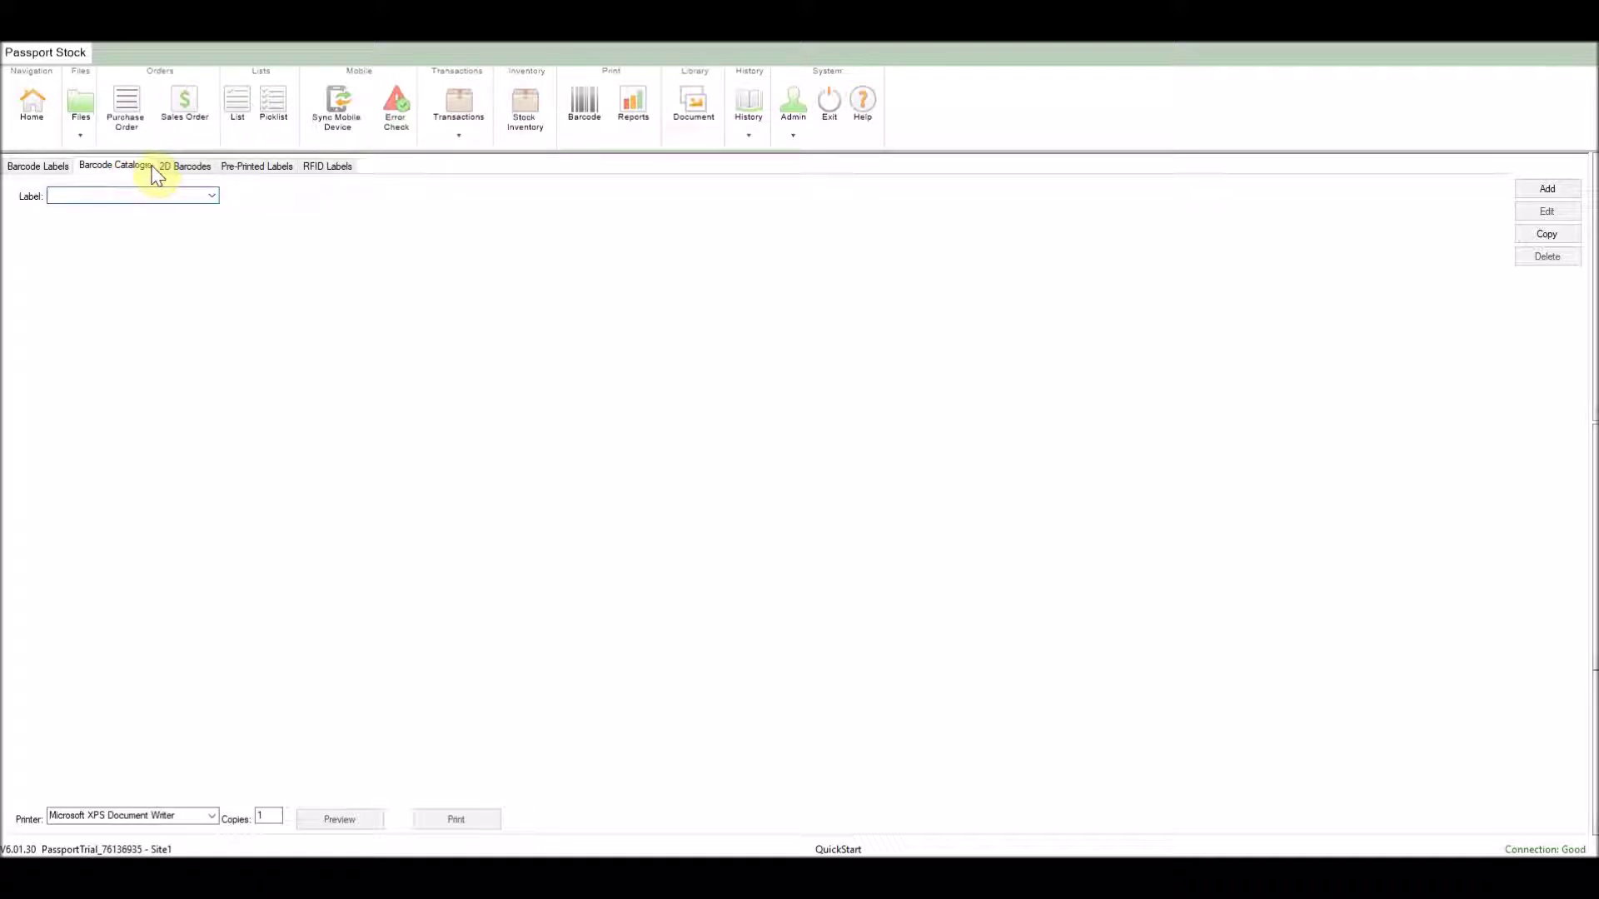
{"action": "left_click", "coordinate": [212, 196]}
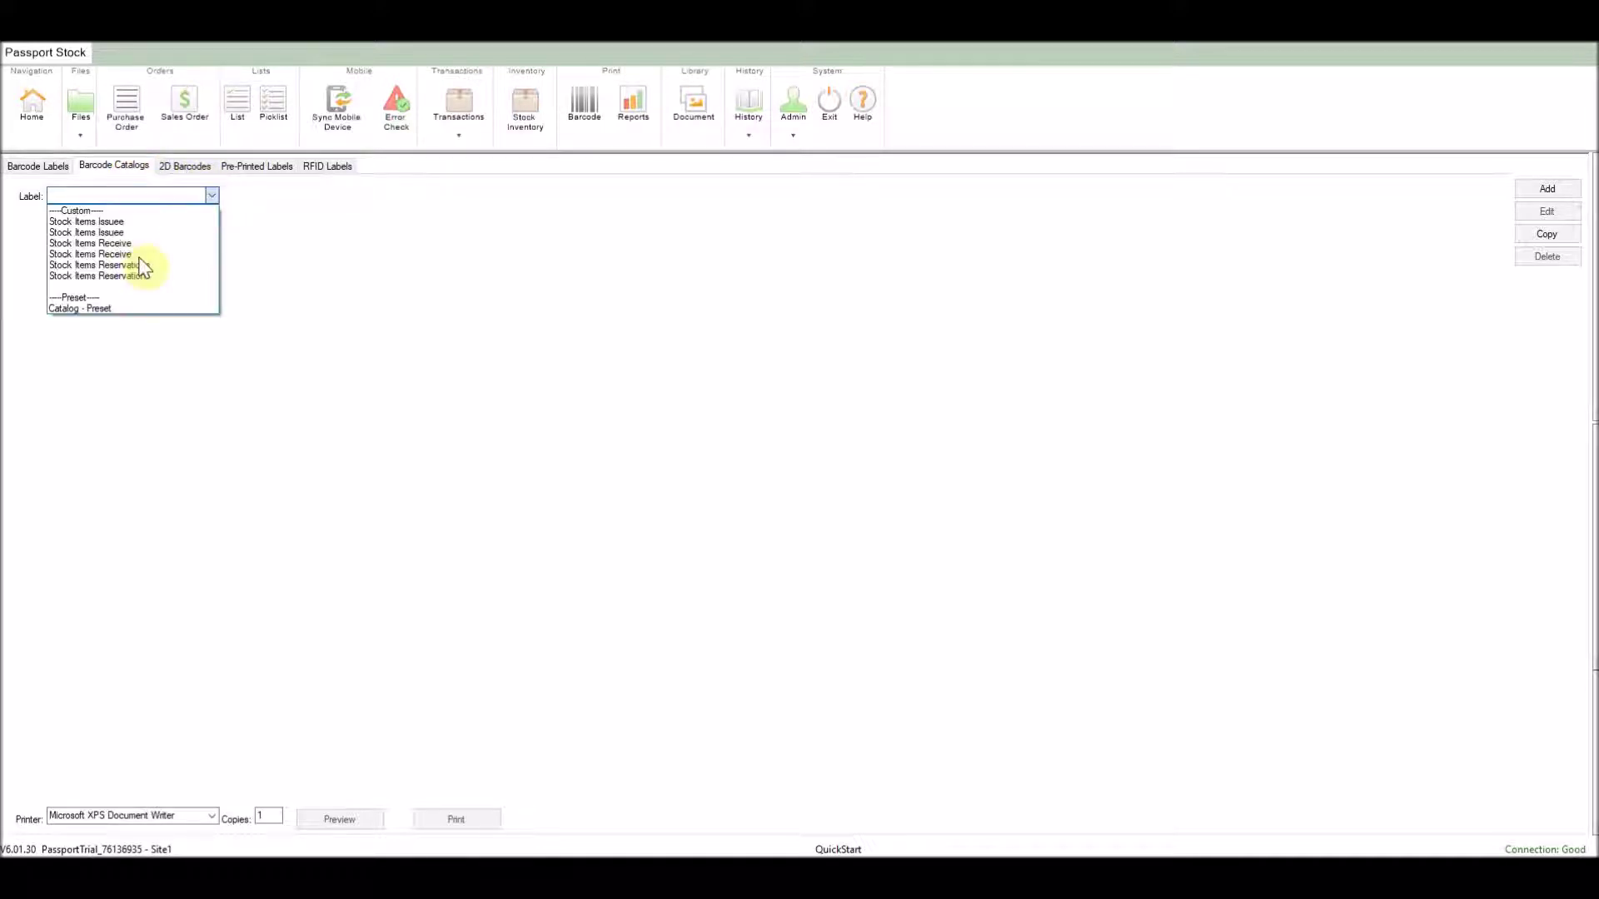
{"action": "left_click", "coordinate": [114, 308]}
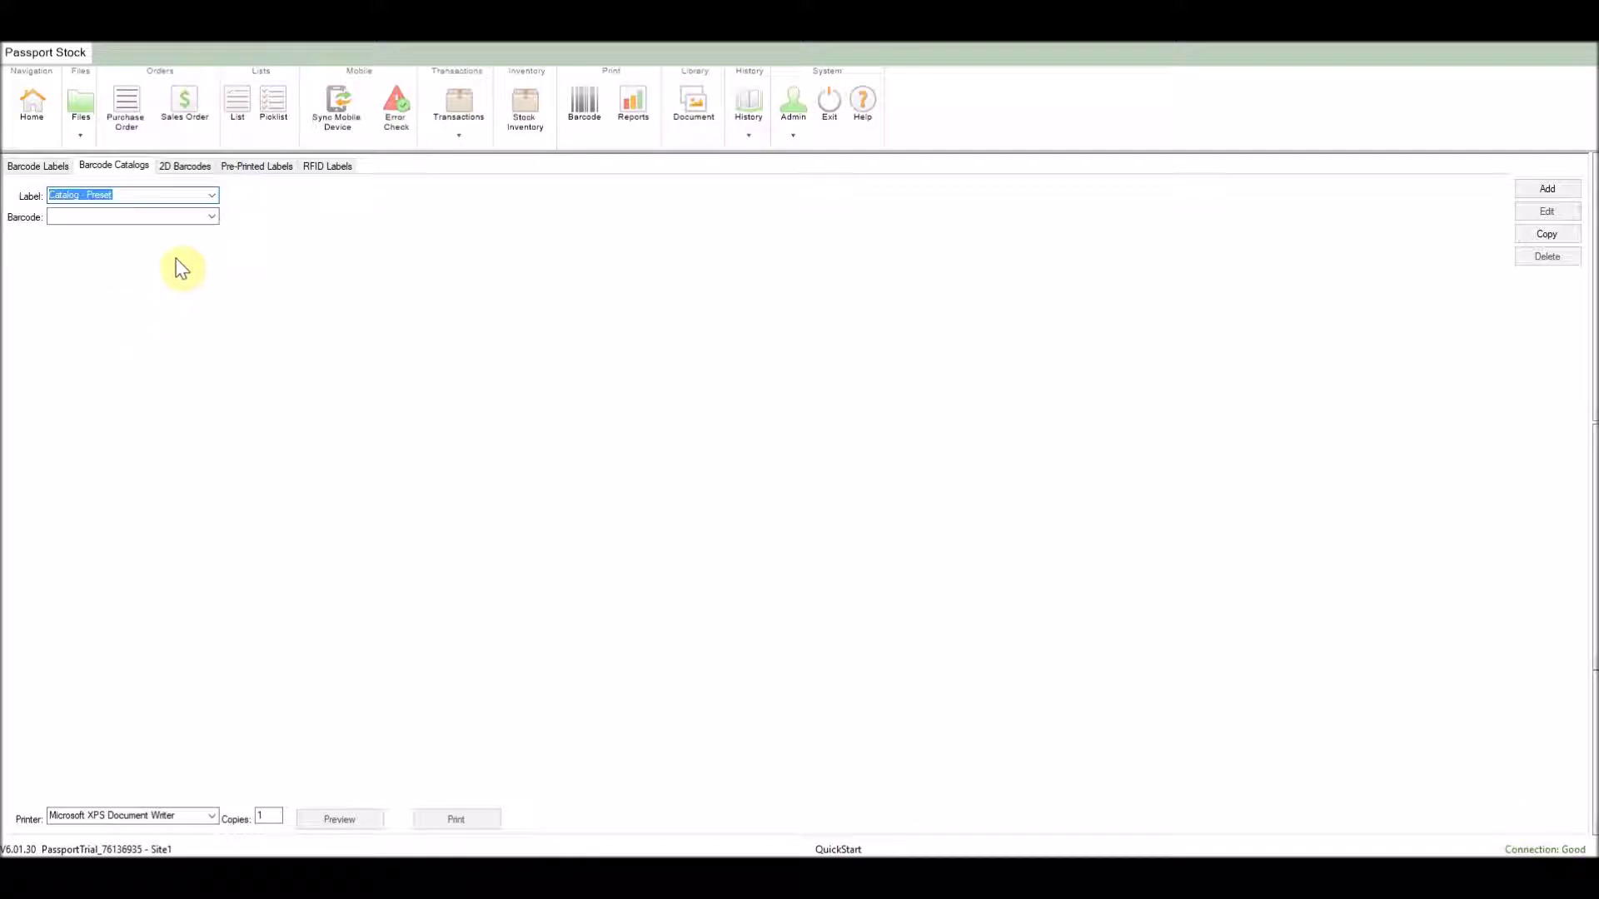
{"action": "left_click", "coordinate": [211, 217]}
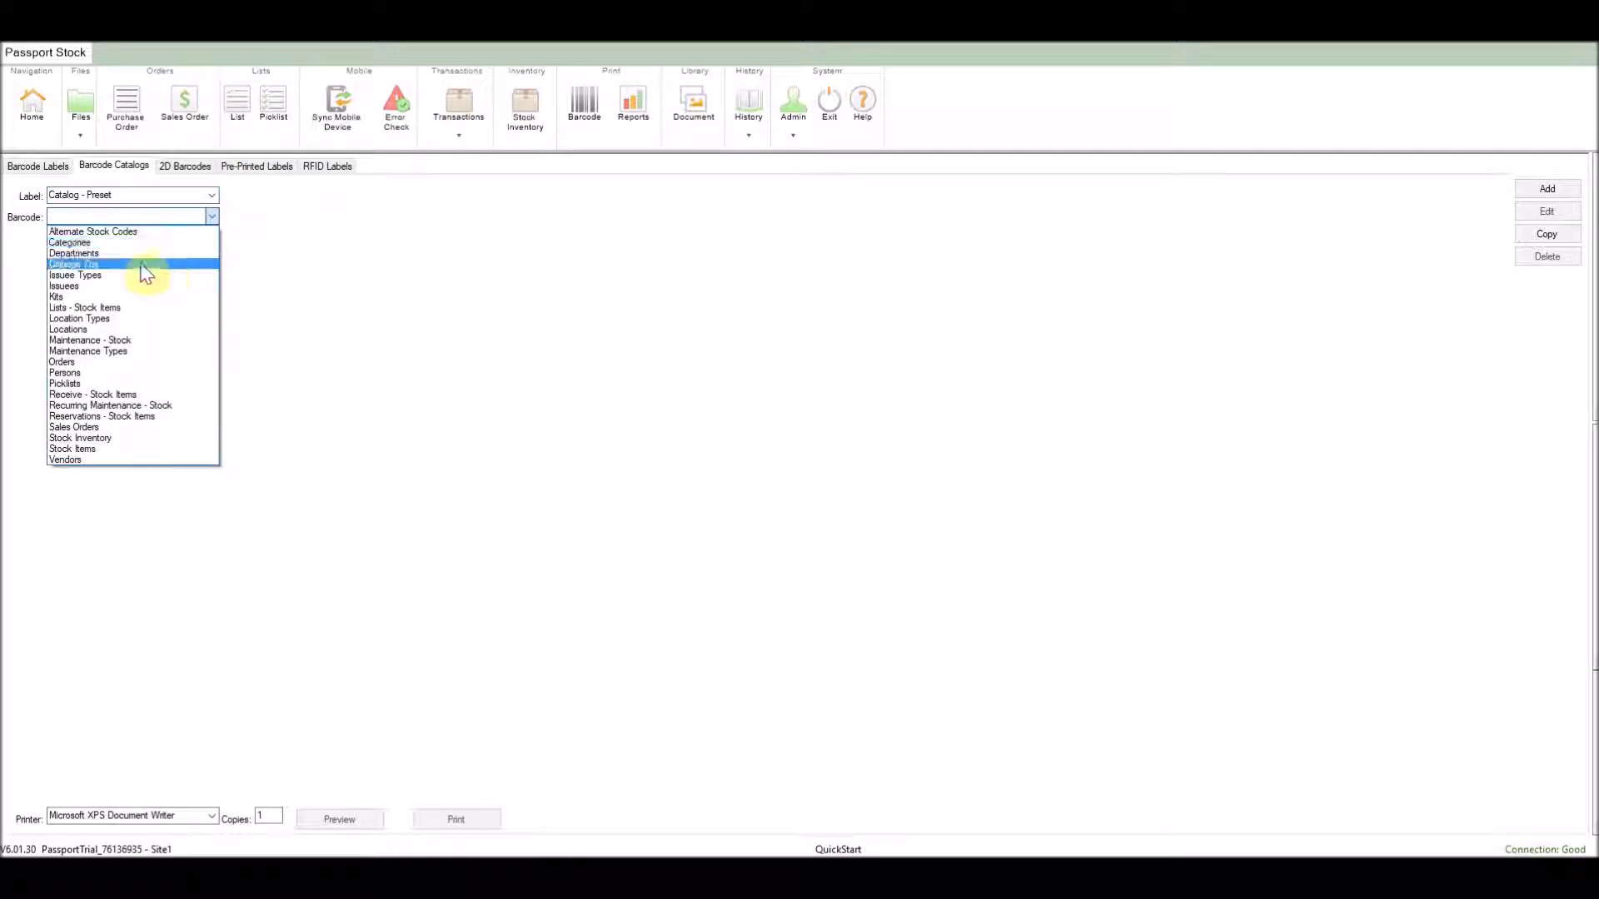
{"action": "left_click", "coordinate": [84, 326]}
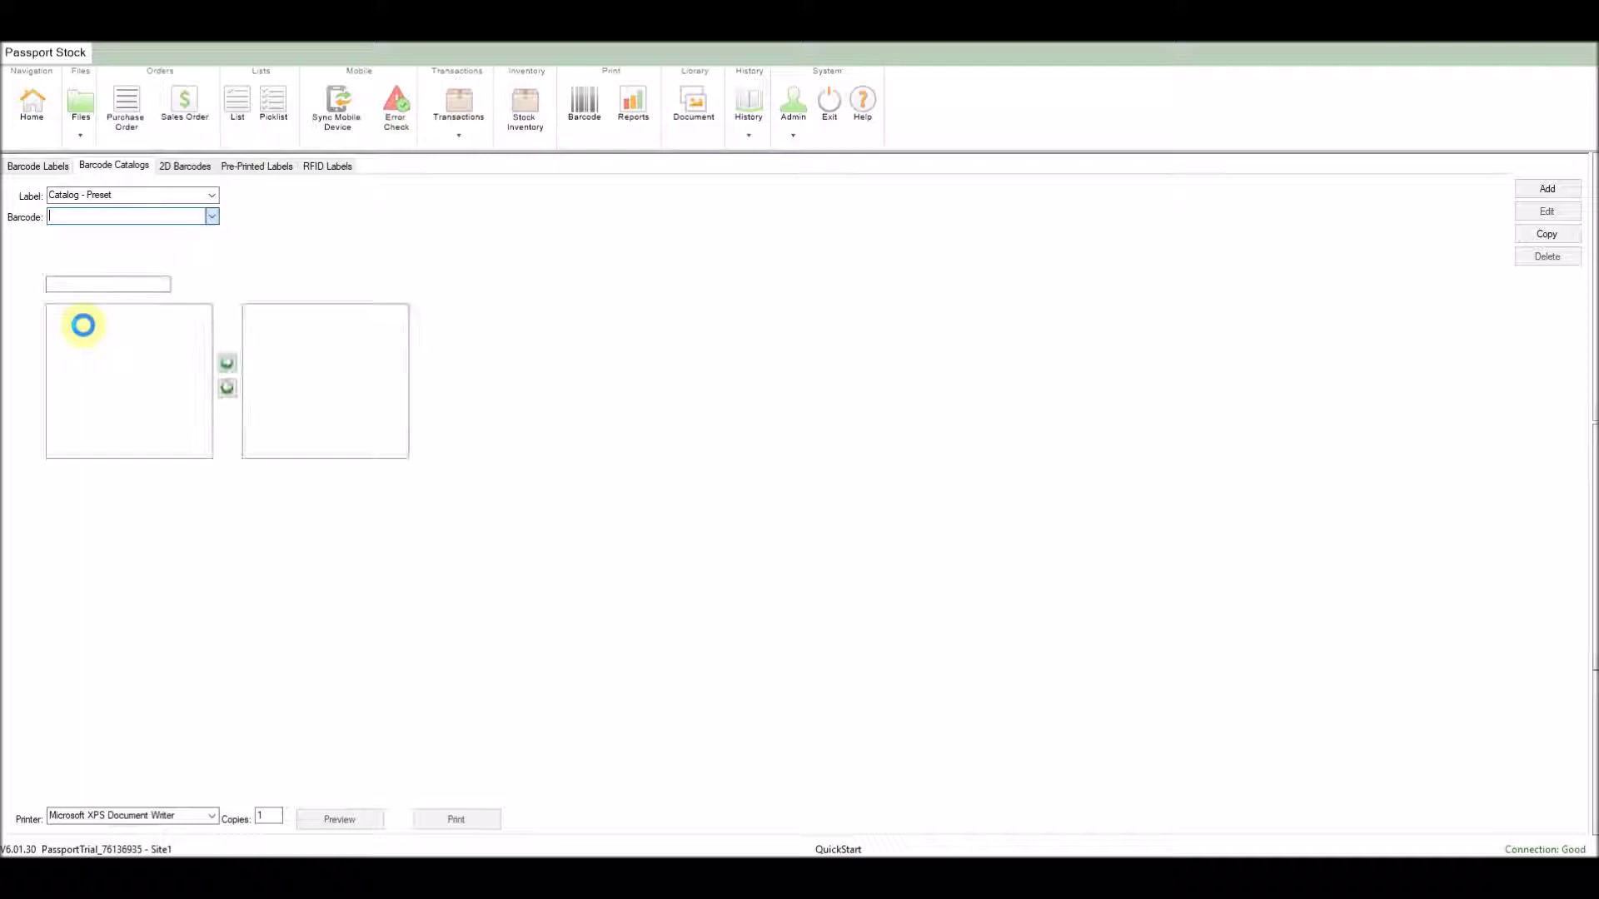
{"action": "left_click", "coordinate": [78, 312]}
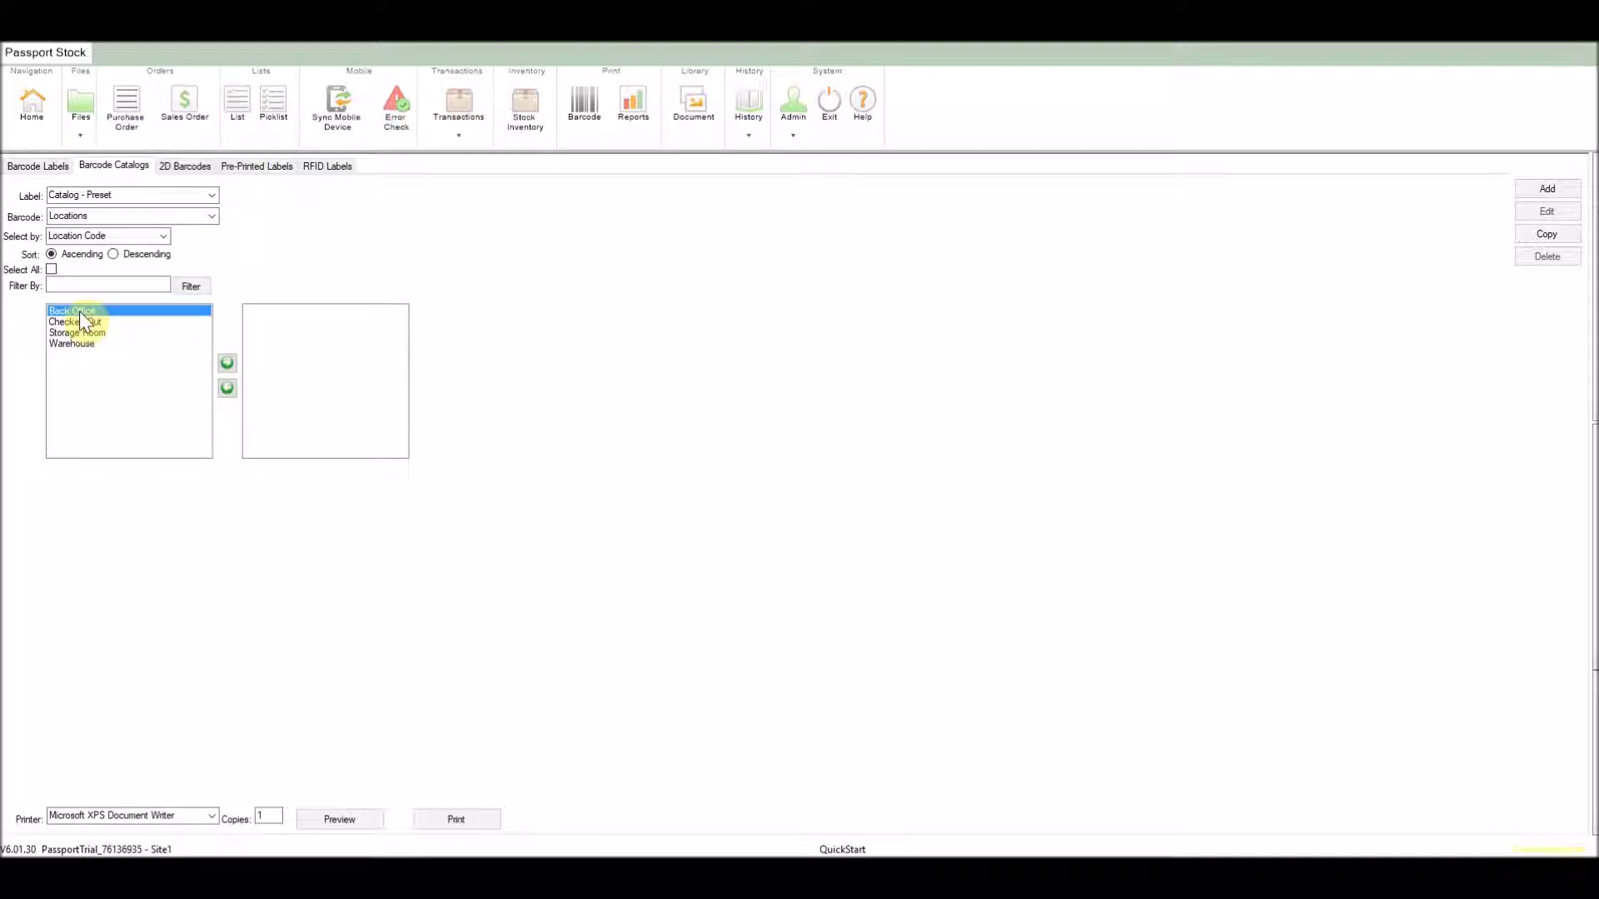
{"action": "left_click", "coordinate": [52, 271]}
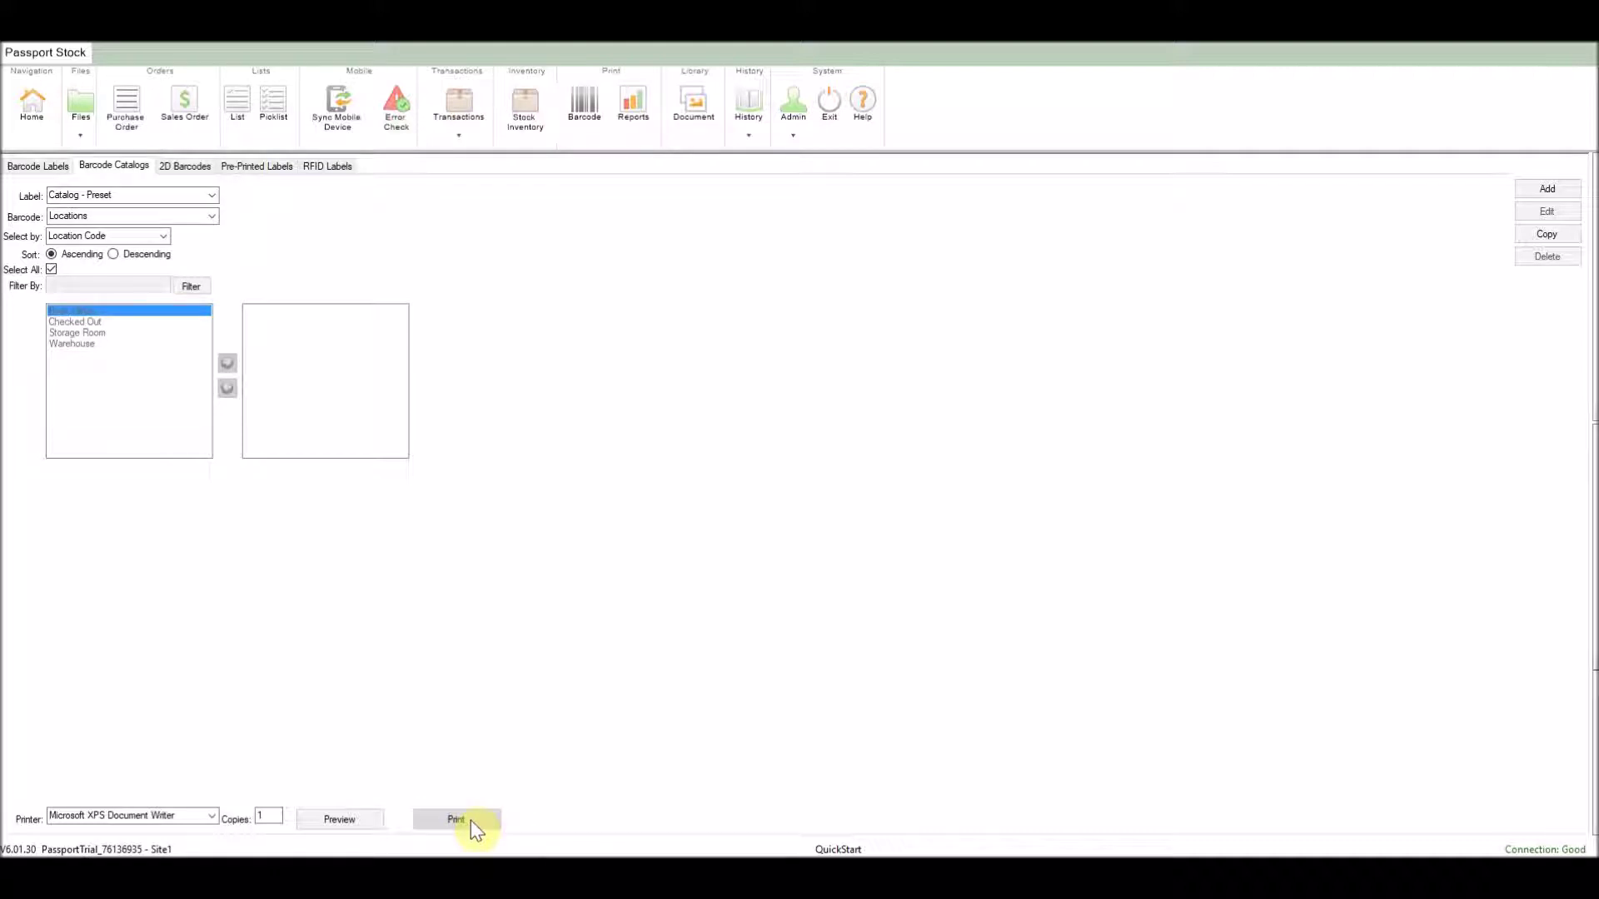
{"action": "left_click", "coordinate": [33, 99]}
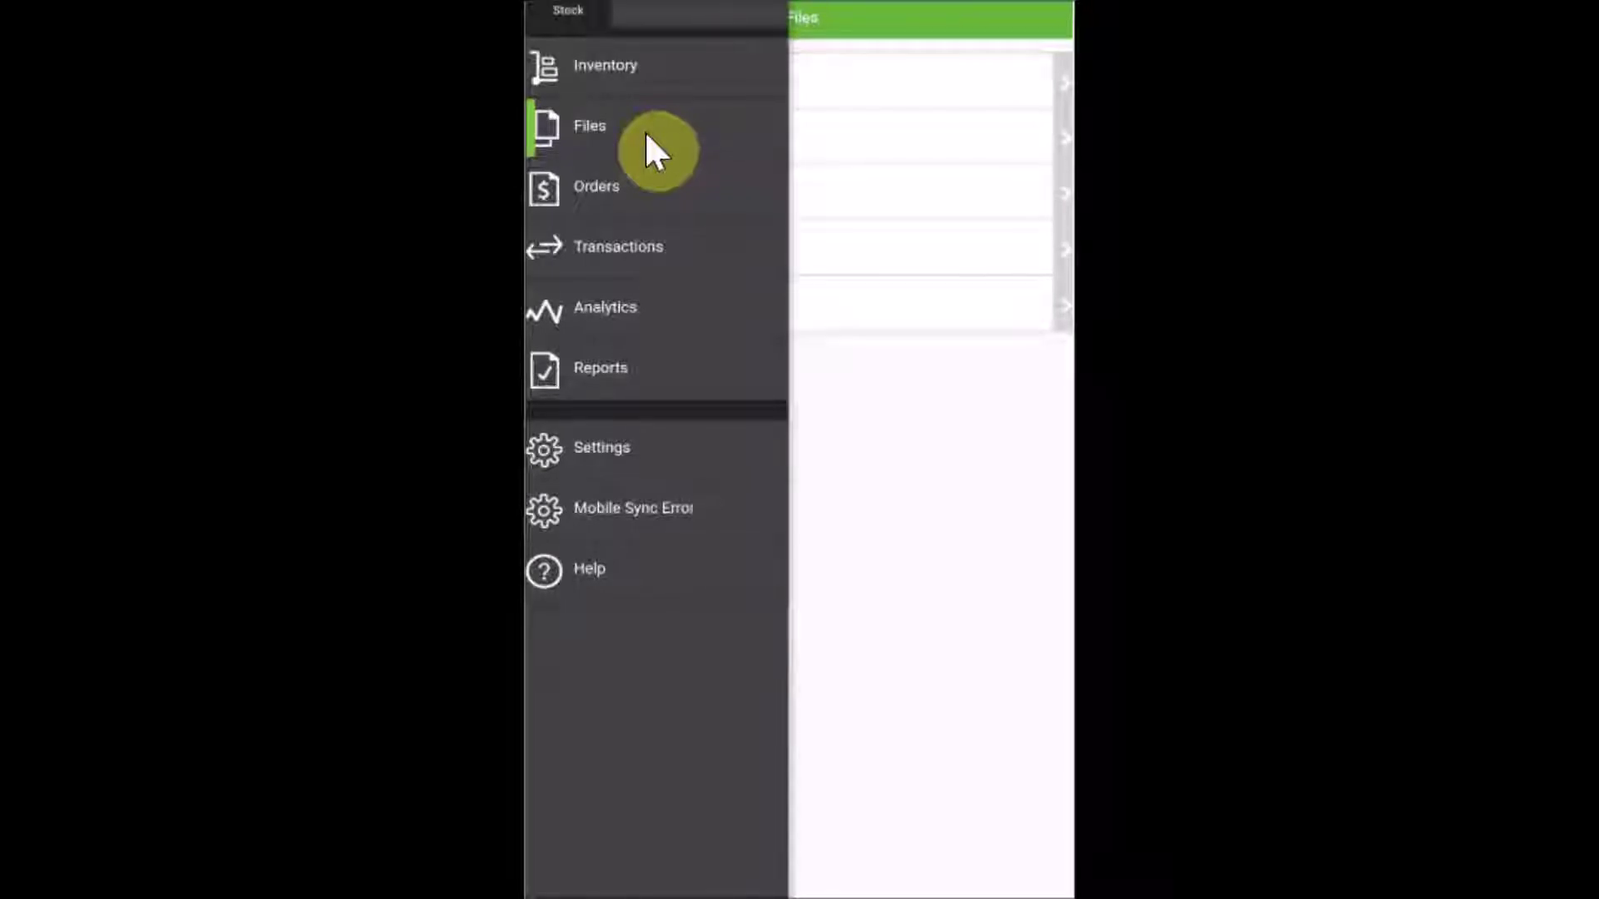
Step: Submit a mobile Receive transaction of 20 units of QR_6985 into the Storage Room
{"action": "left_click", "coordinate": [663, 245]}
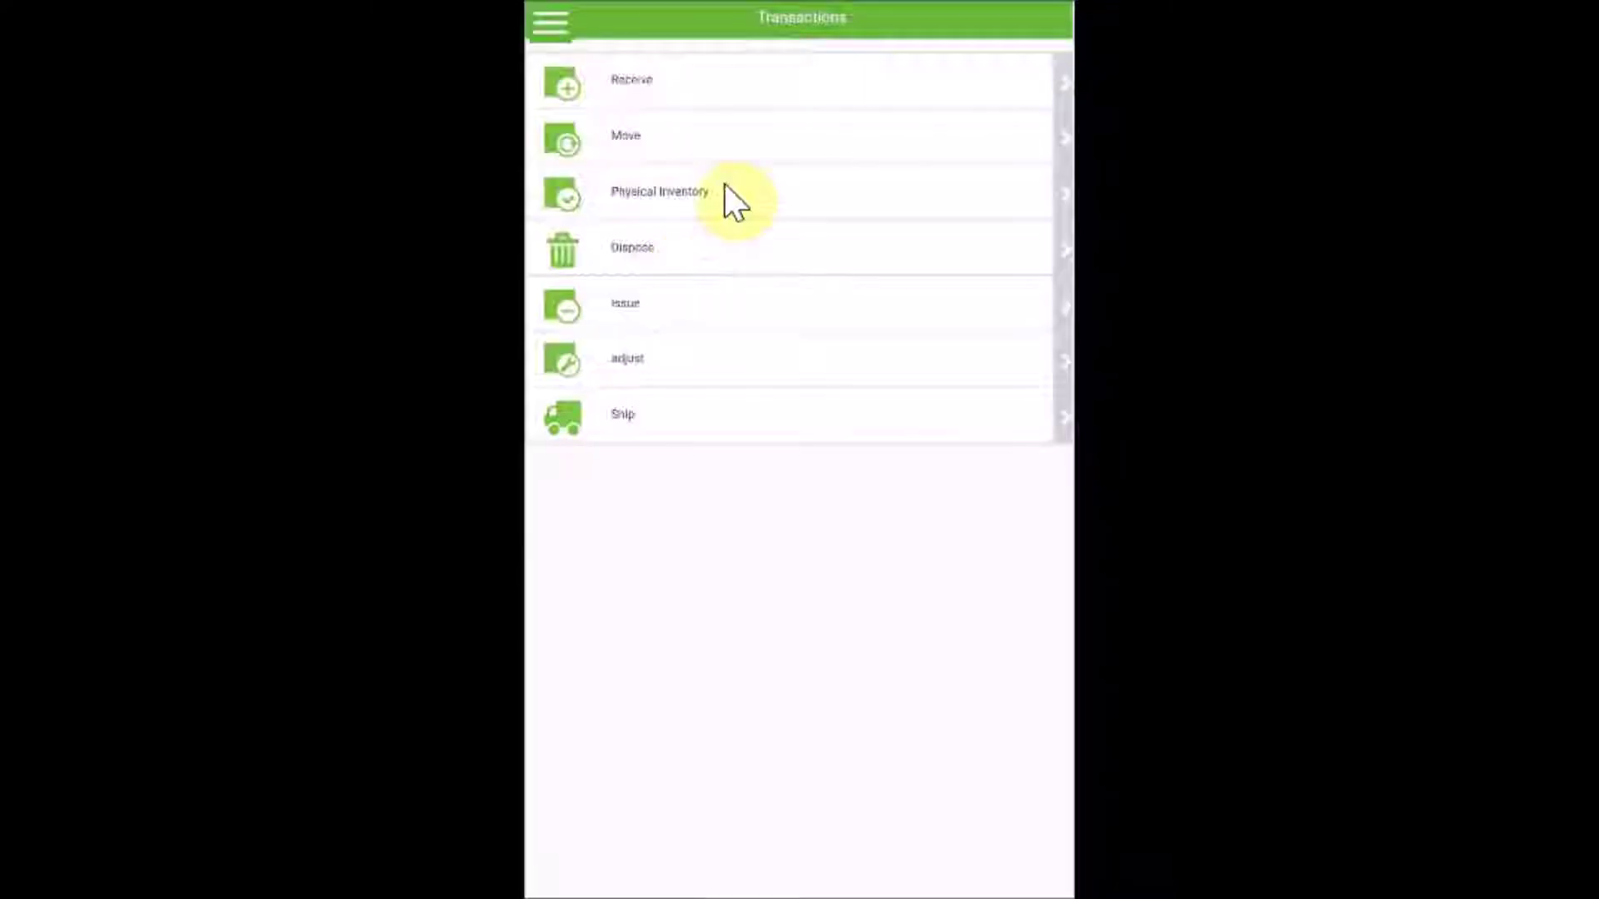
{"action": "left_click", "coordinate": [864, 83]}
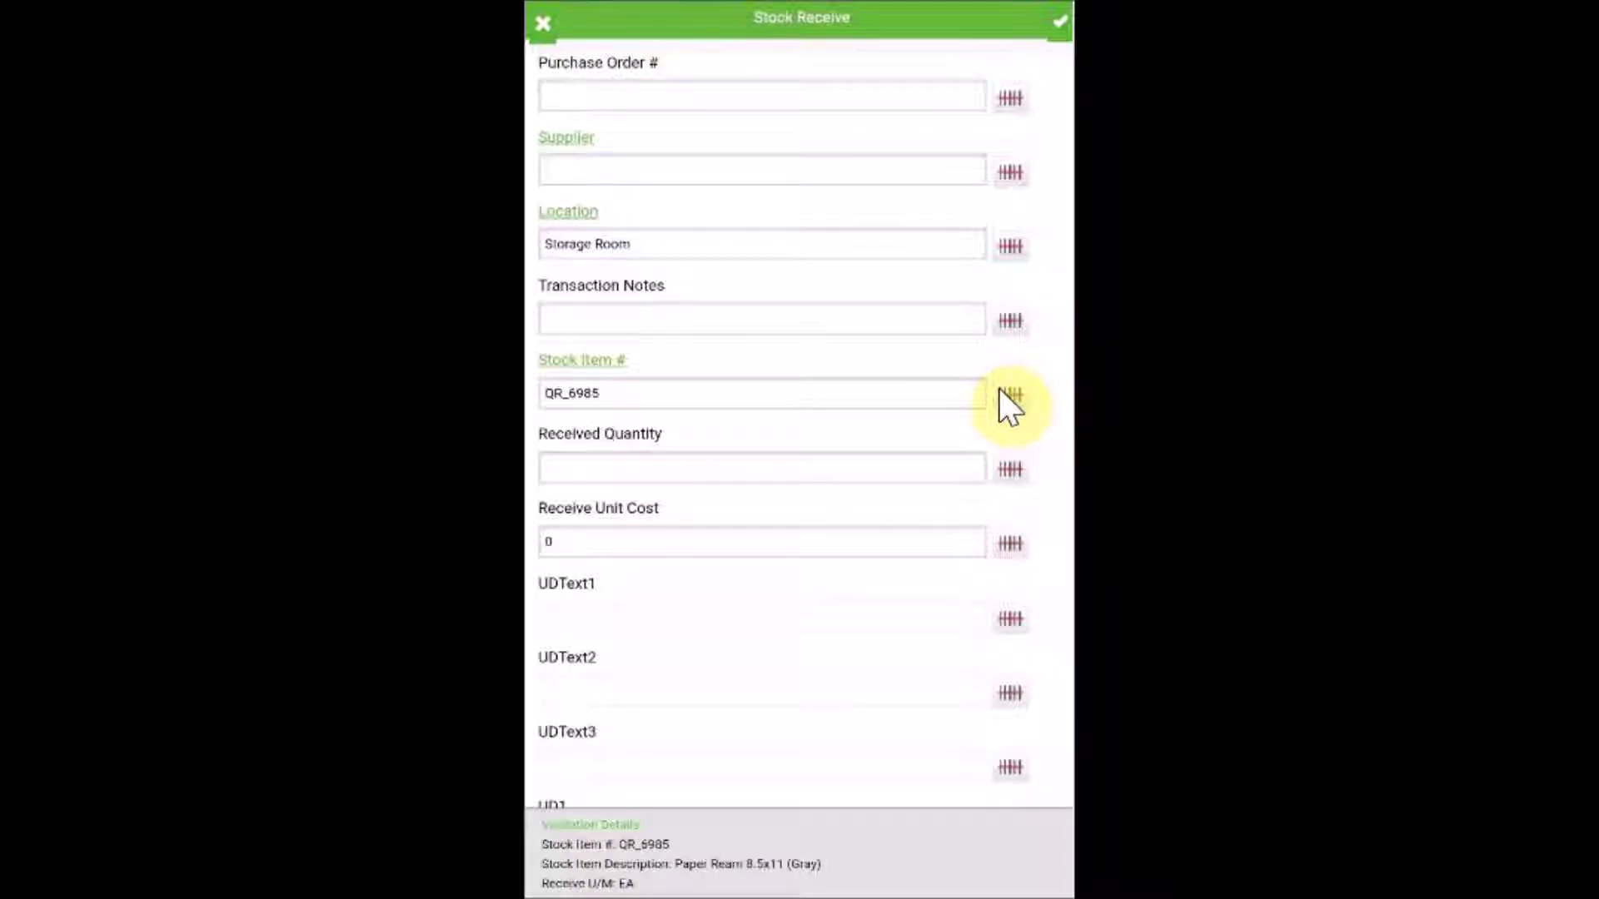
{"action": "left_click", "coordinate": [898, 463]}
{"action": "type", "text": "20"}
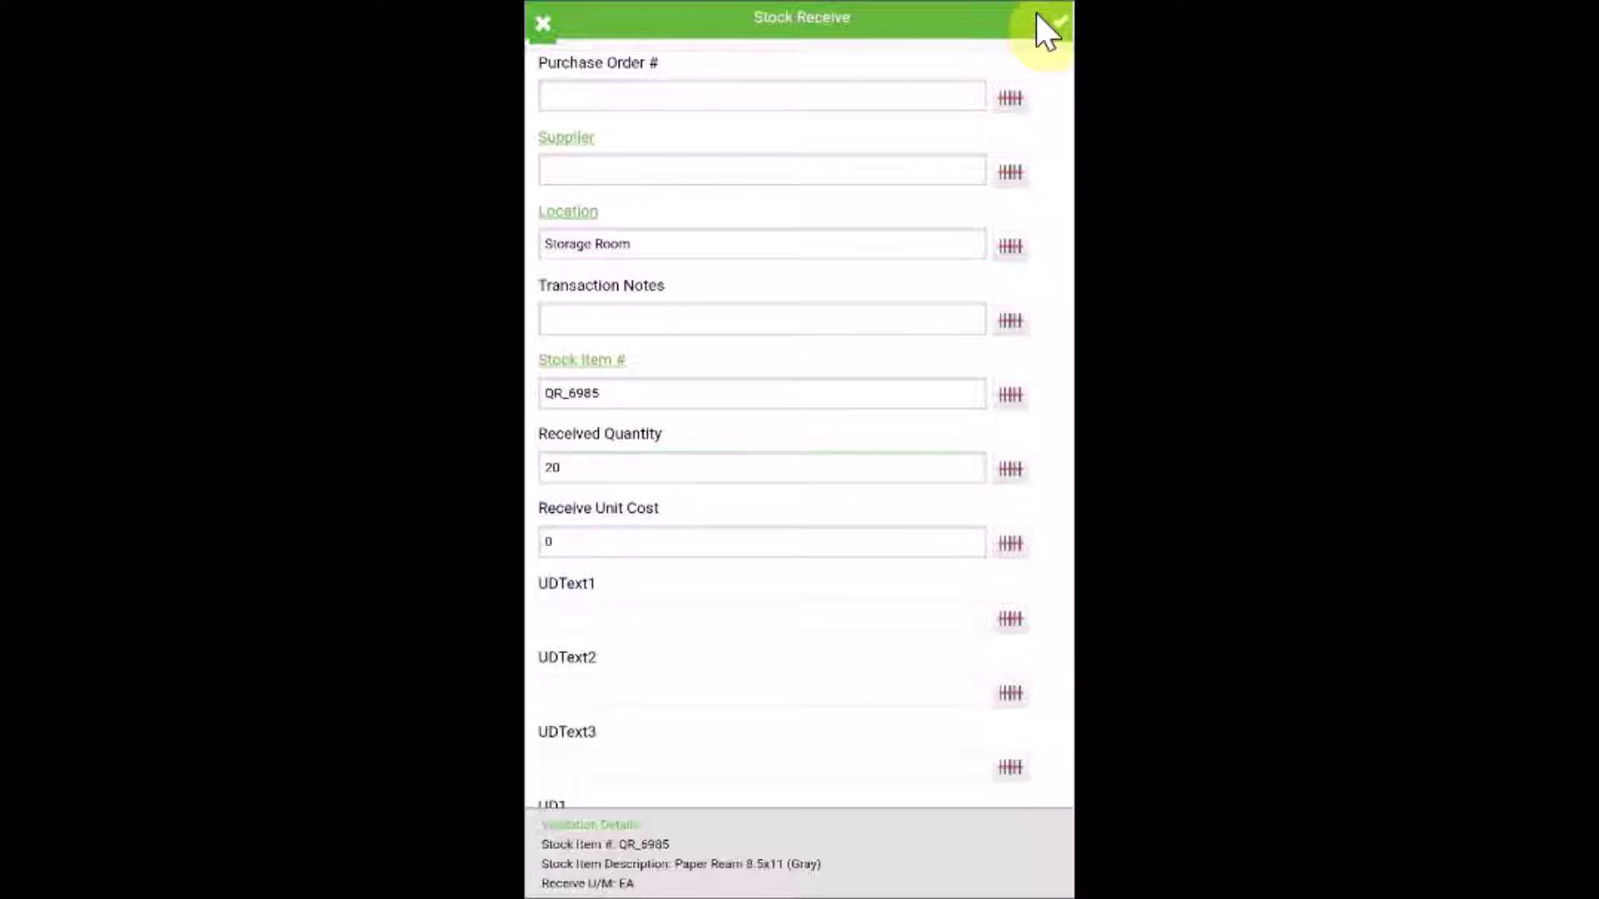
{"action": "left_click", "coordinate": [1037, 15]}
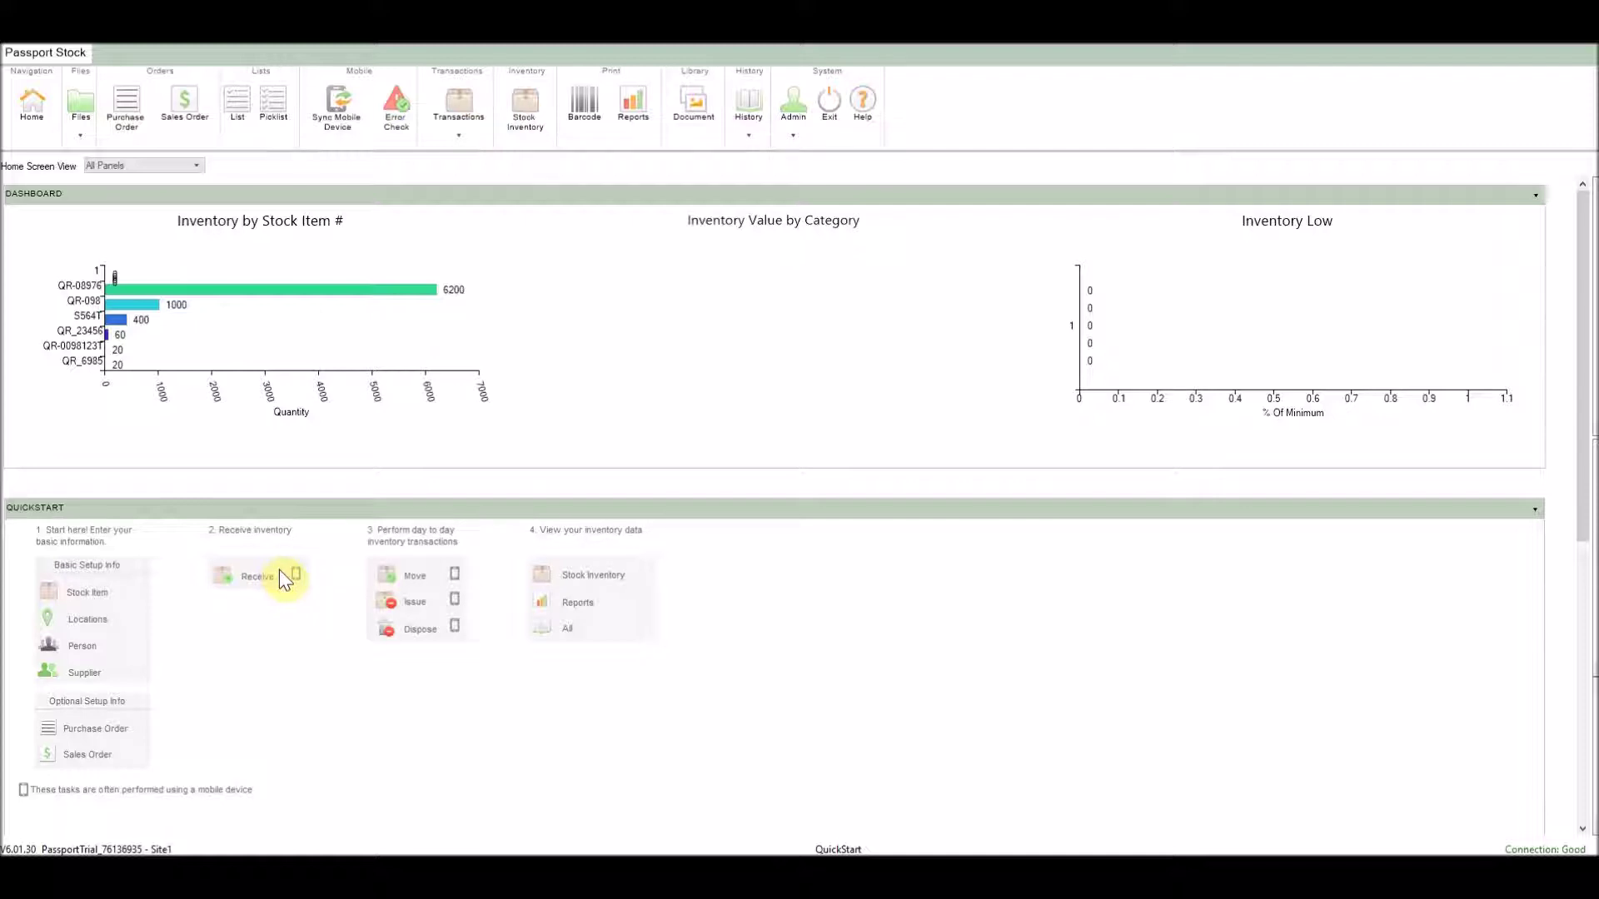
Step: Open the Stock Inventory table from the dashboard showing QR_6985 at 20
{"action": "left_click", "coordinate": [591, 576]}
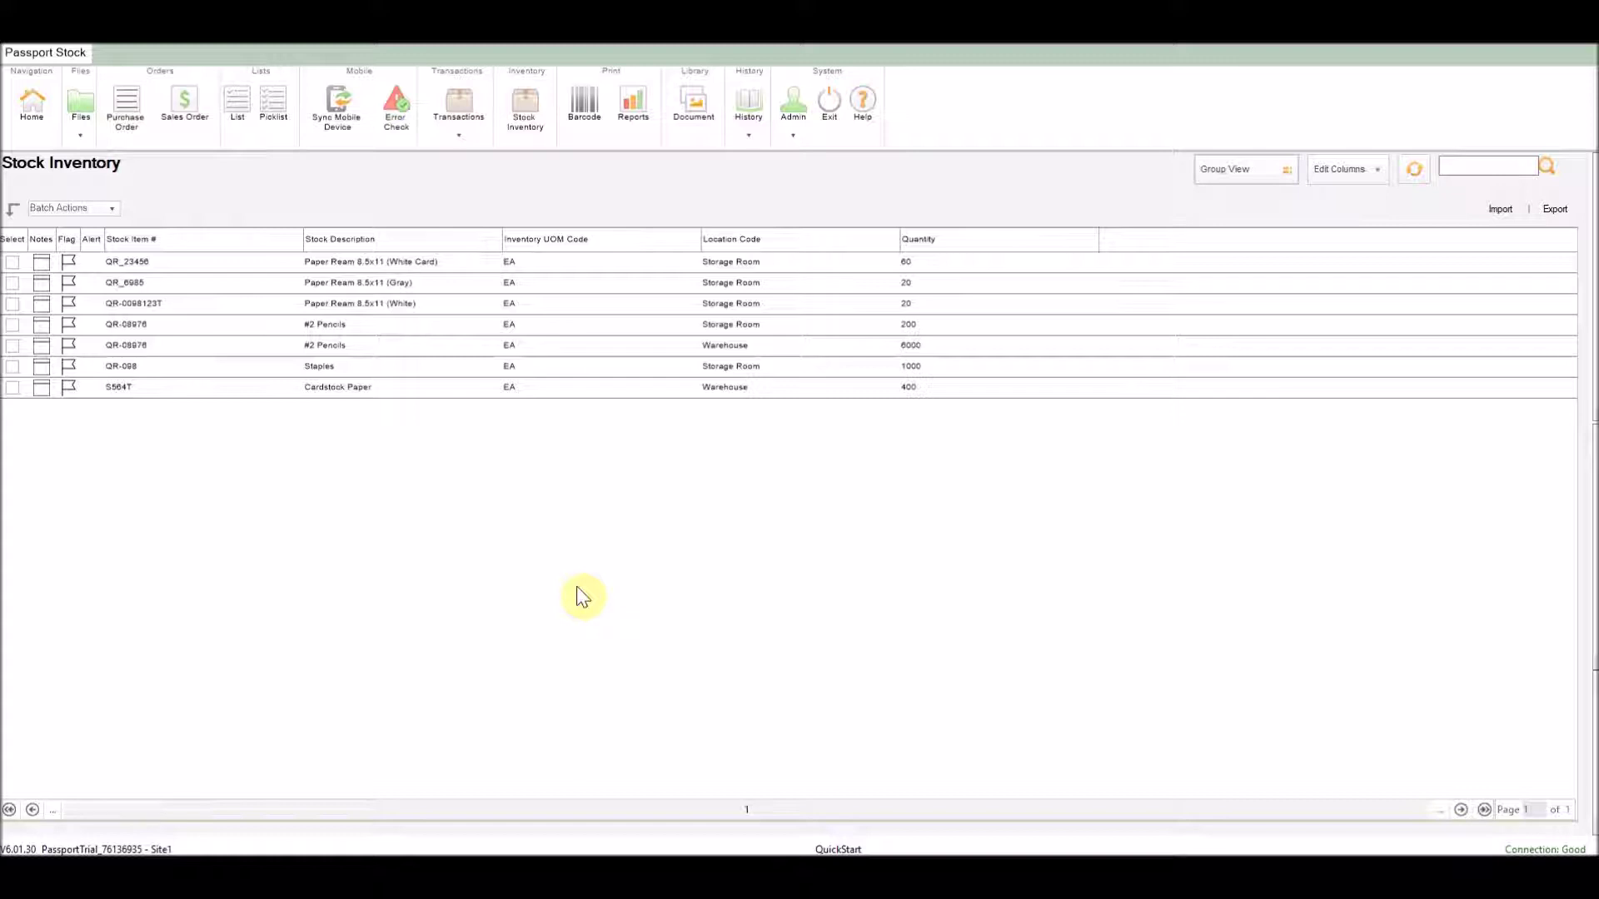
Step: Search Stock Inventory for QR_6985, filtering to its 20 units in Storage Room
{"action": "left_click", "coordinate": [1460, 169]}
{"action": "type", "text": "QR"}
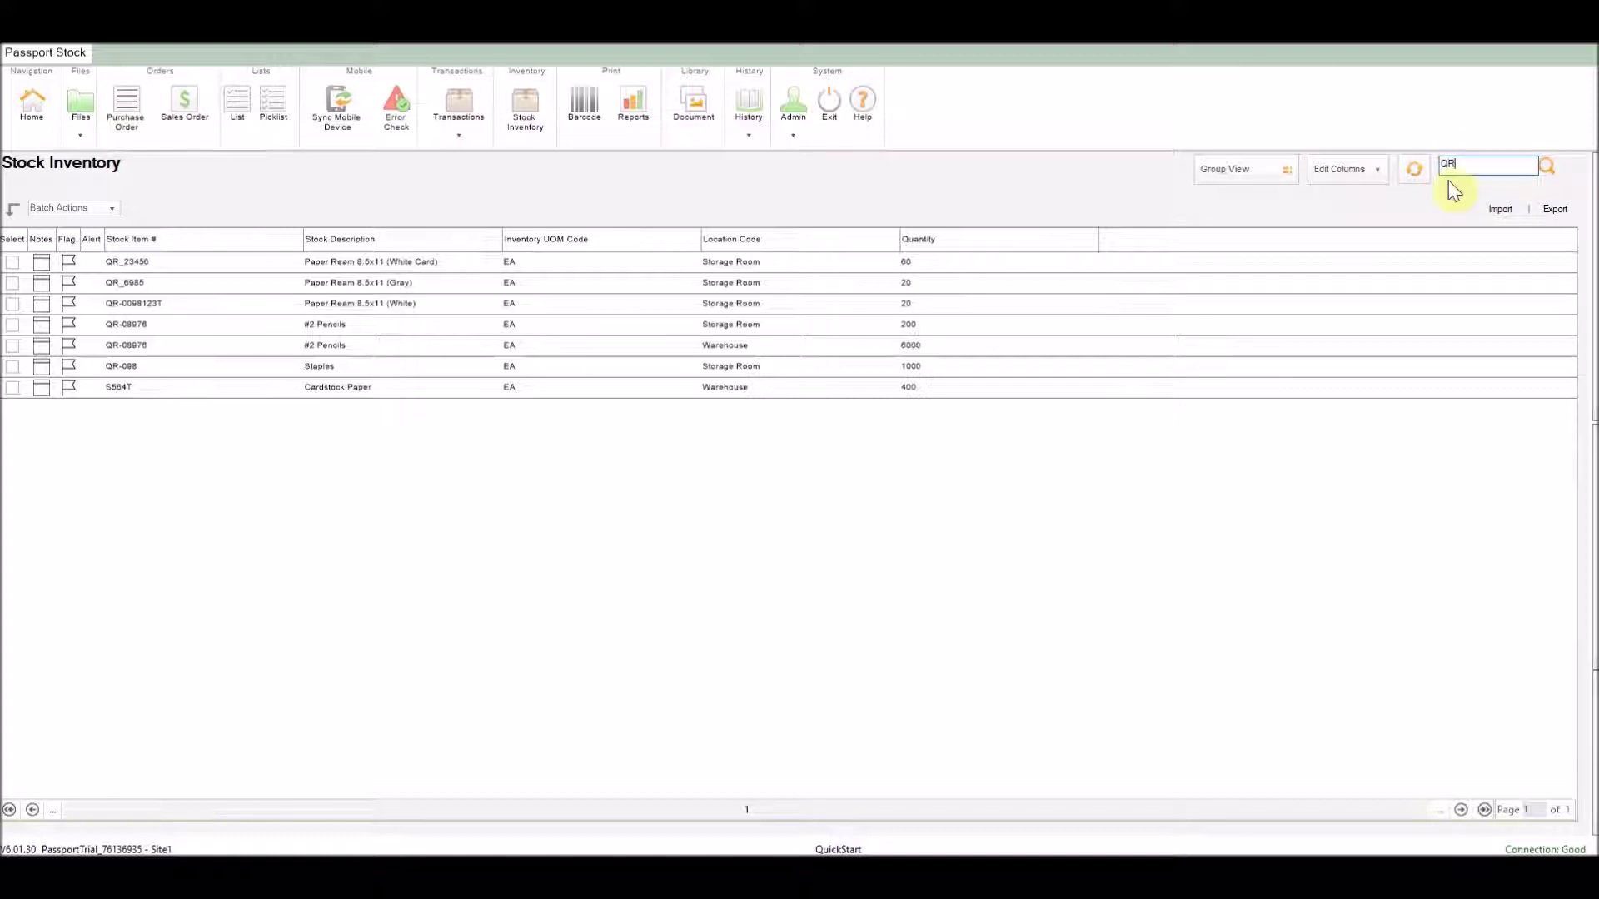
{"action": "type", "text": "_6985"}
{"action": "key", "text": "Return"}
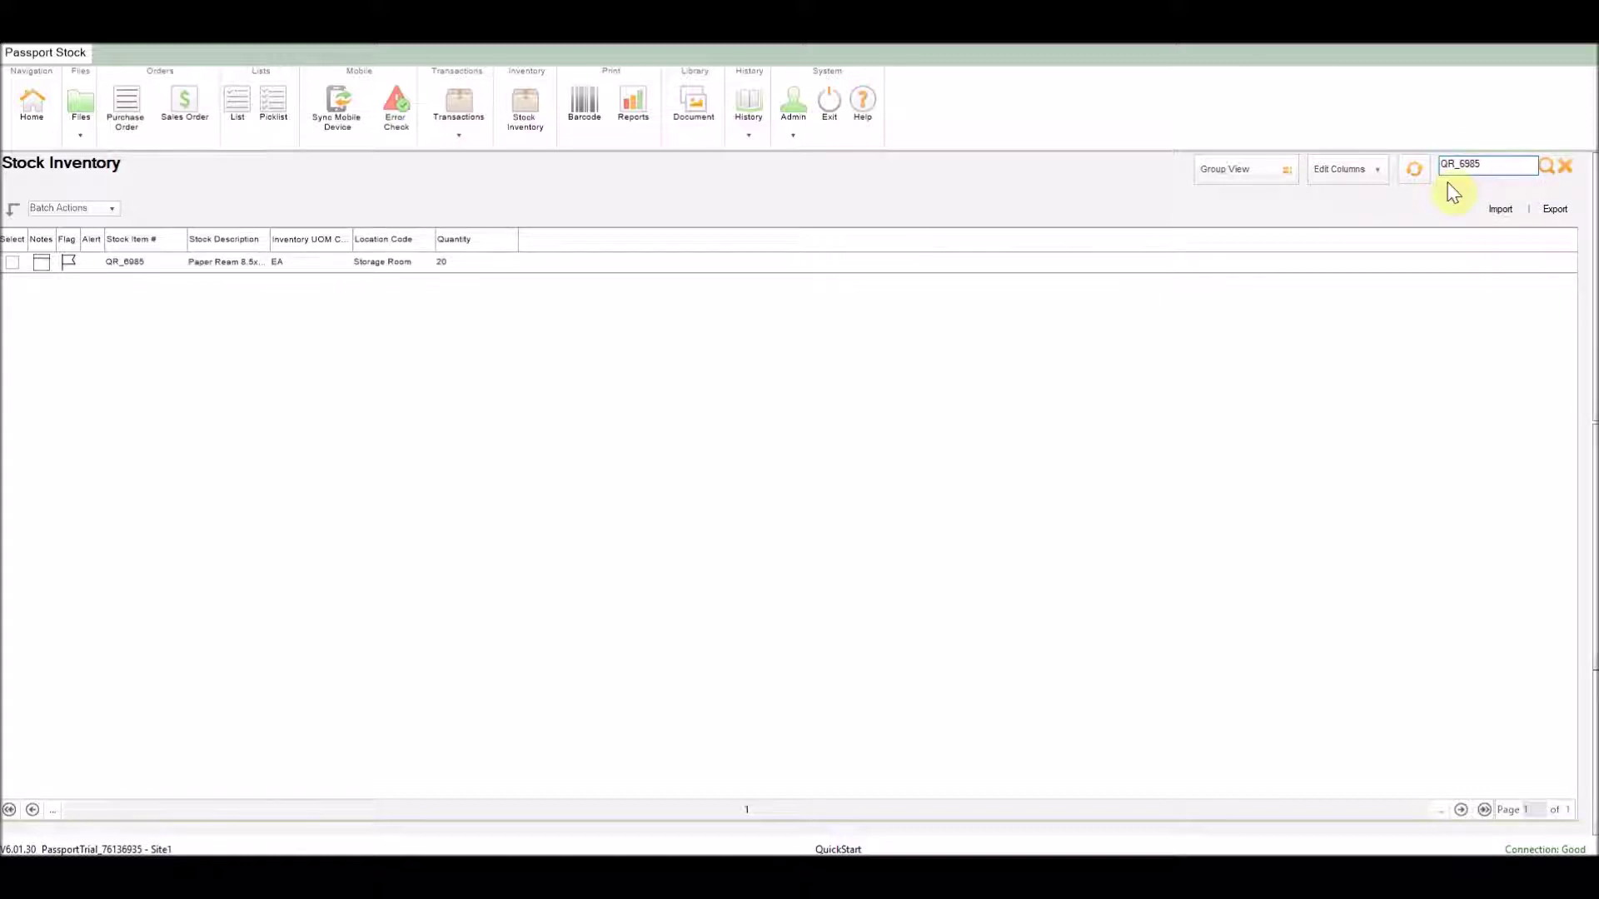